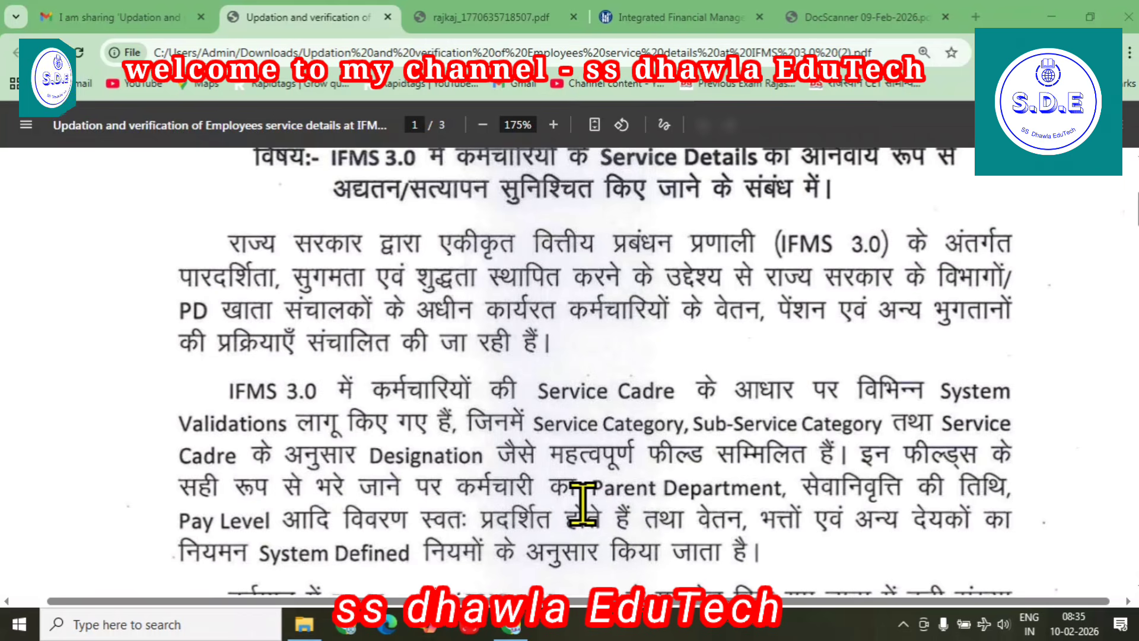
# Read the circular on updating IFMS 3.0 service details down to its first instruction for department heads
pyautogui.scroll(-3, 584, 504)
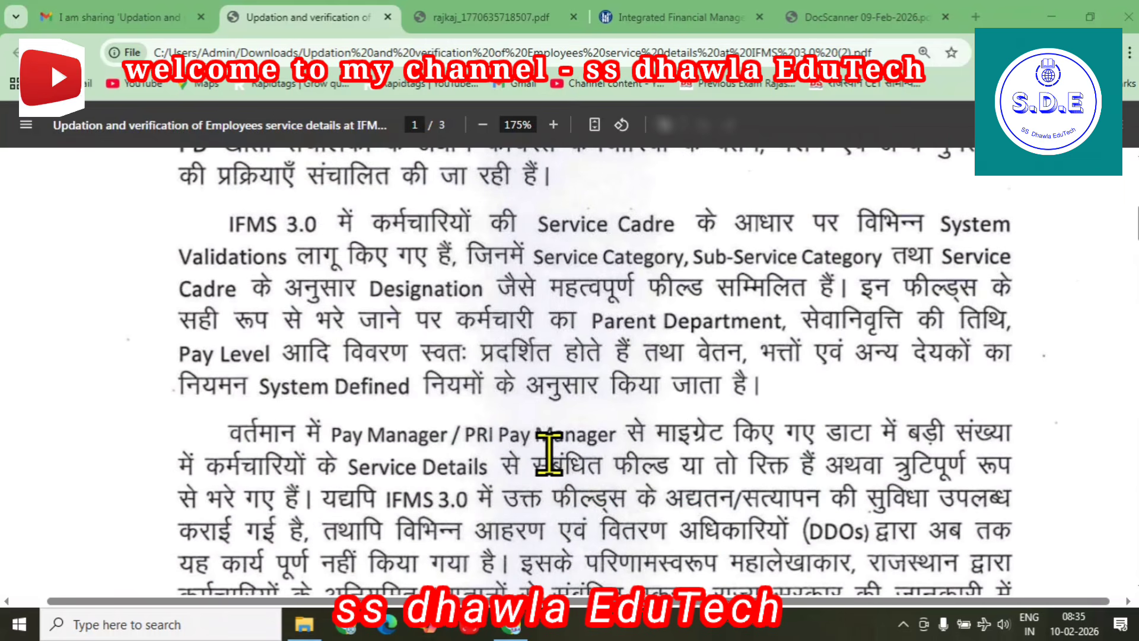
pyautogui.scroll(-3, 550, 451)
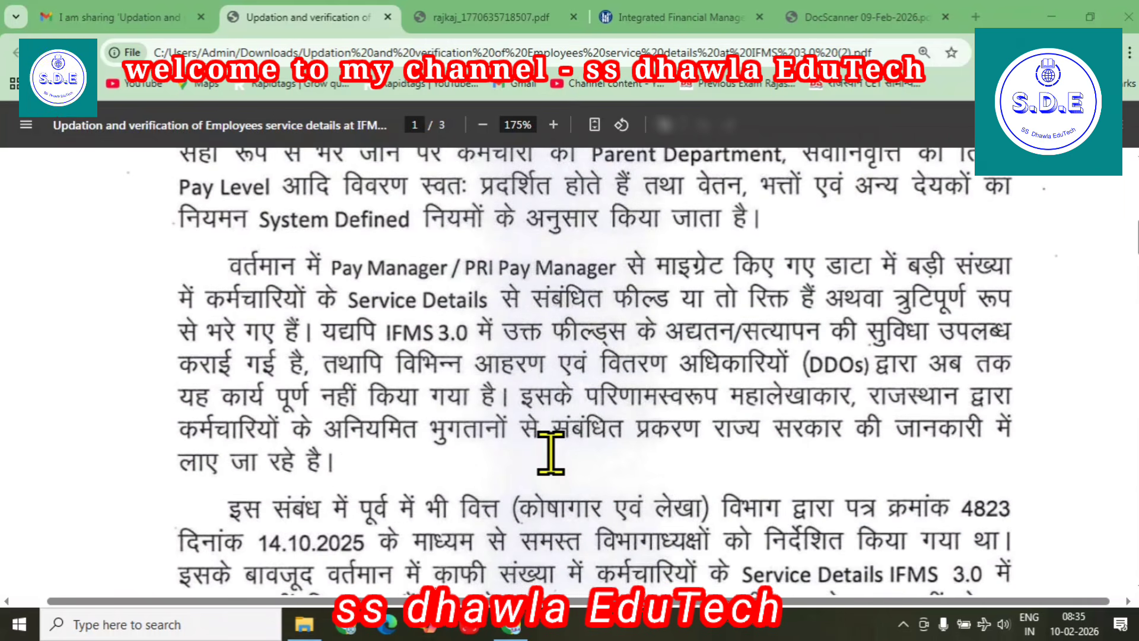
pyautogui.scroll(-2, 551, 454)
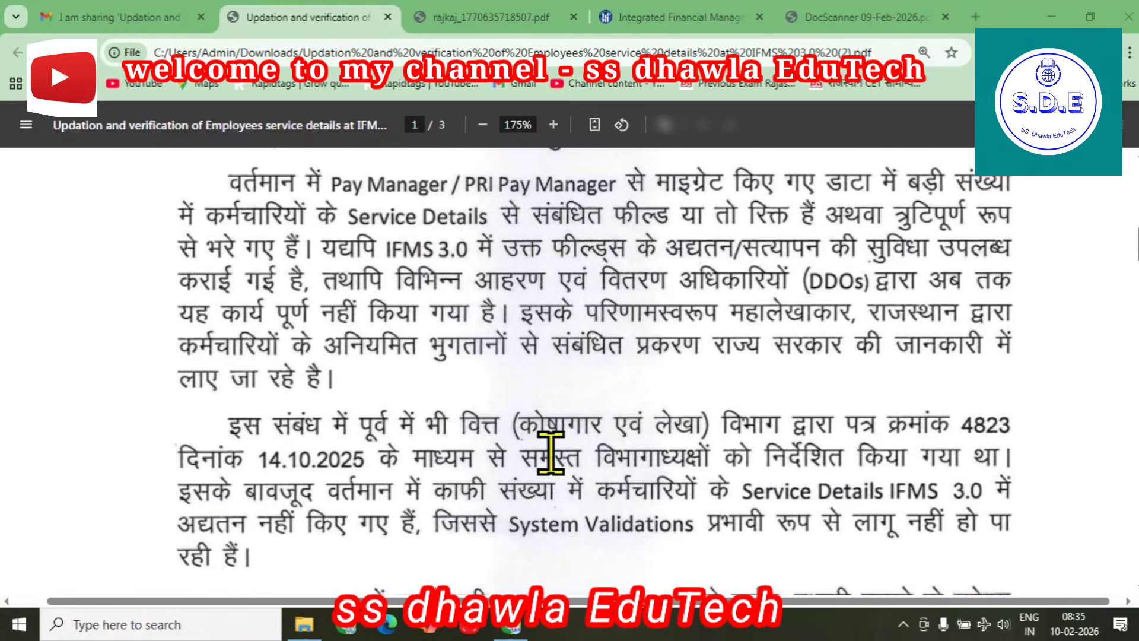
pyautogui.scroll(-4, 551, 454)
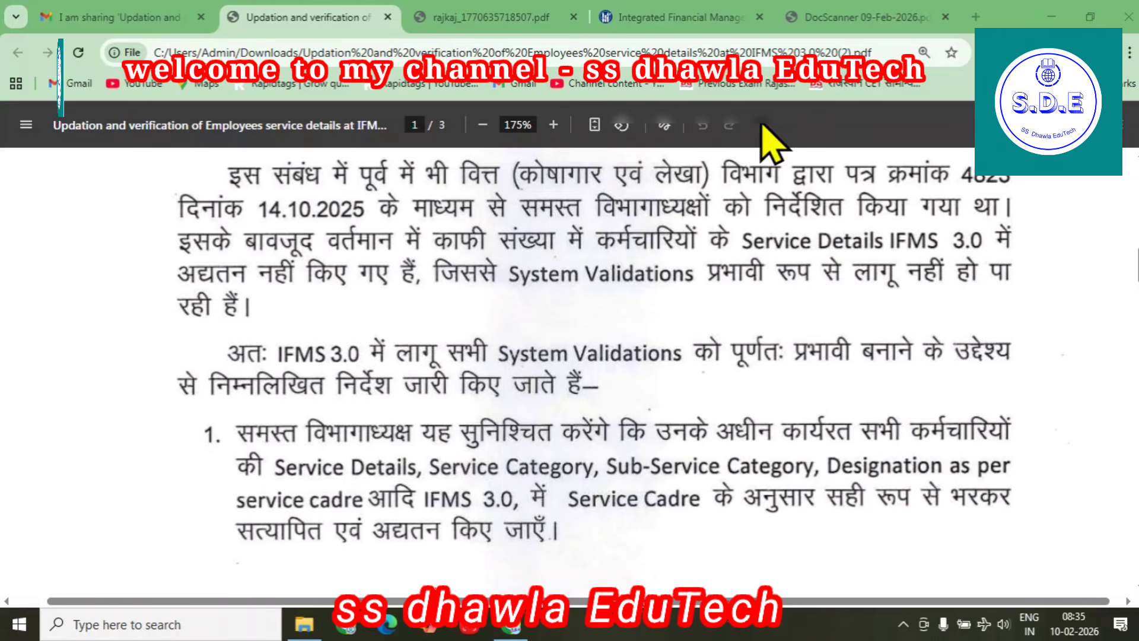
# Switch to the IFMS site and open the Service Details page under Employee Modification in Employee Management
pyautogui.click(717, 9)
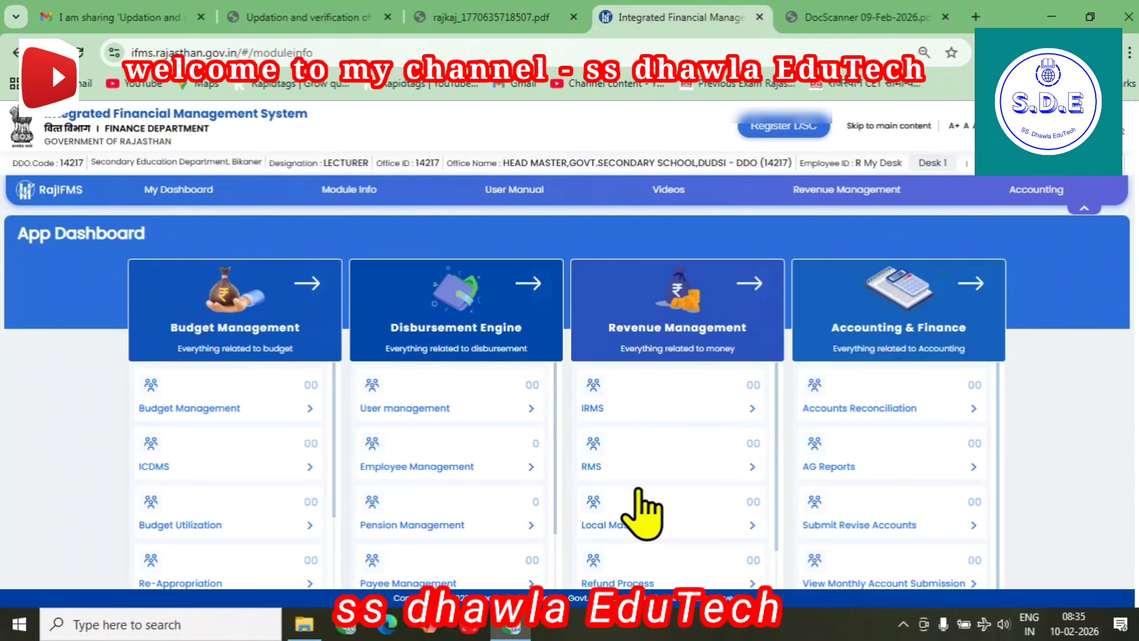
pyautogui.click(390, 474)
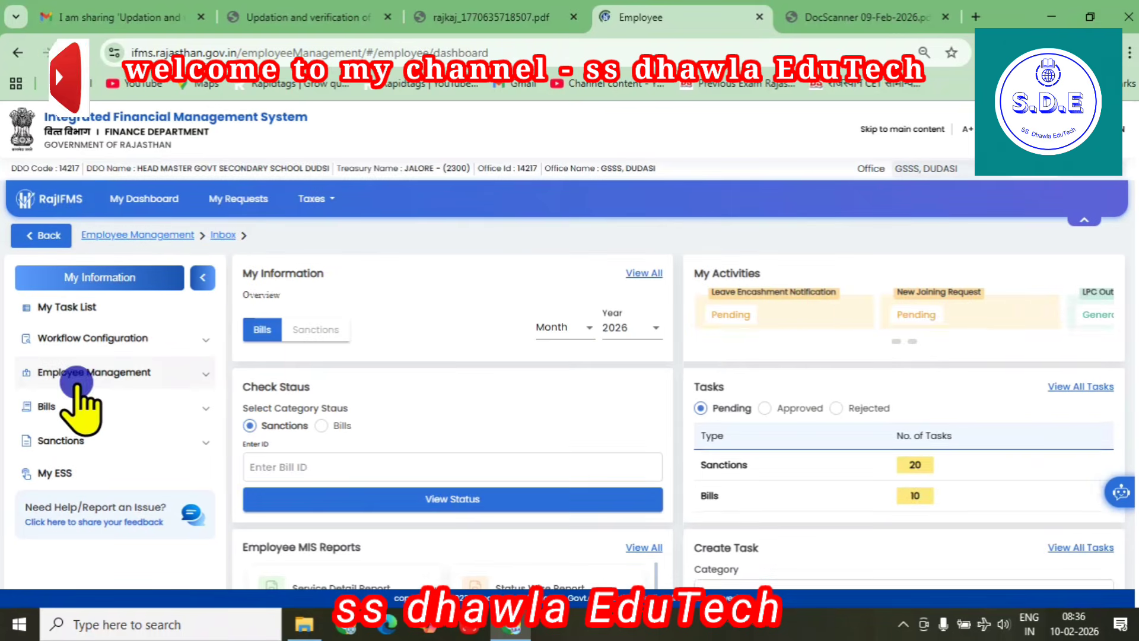
pyautogui.click(64, 372)
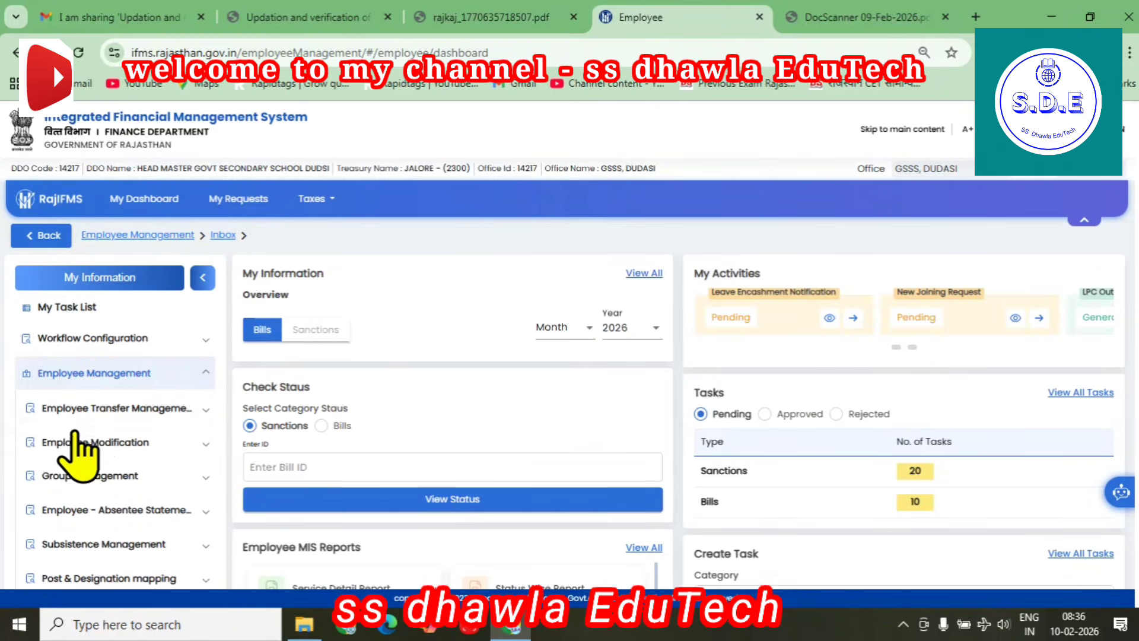
pyautogui.scroll(-1, 74, 442)
pyautogui.click(66, 362)
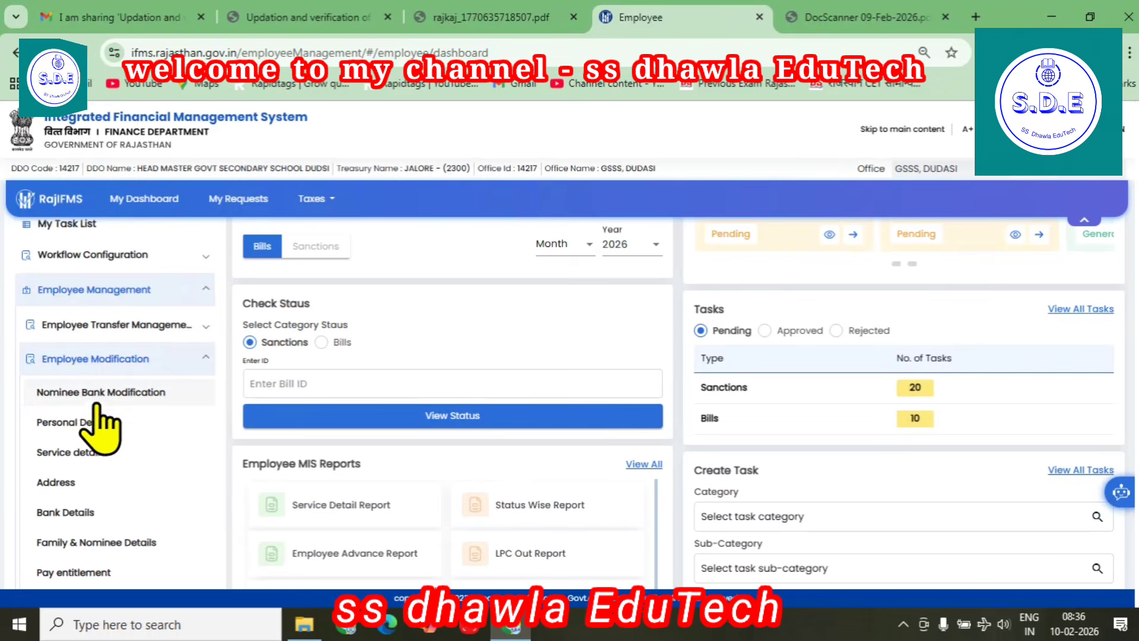
pyautogui.scroll(-1, 95, 416)
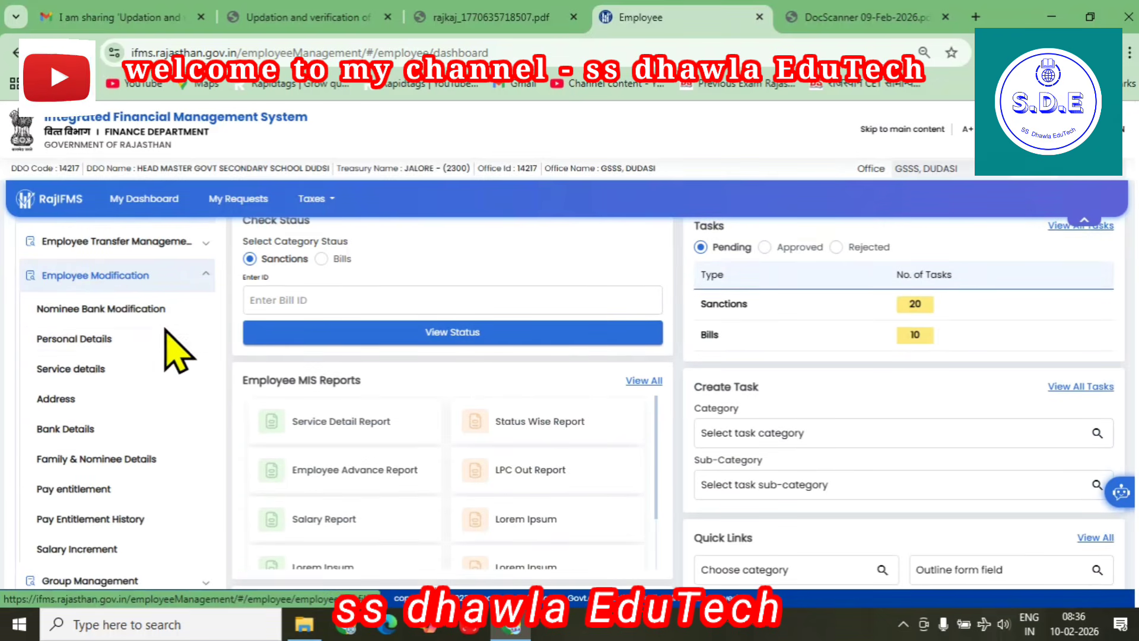
pyautogui.click(66, 369)
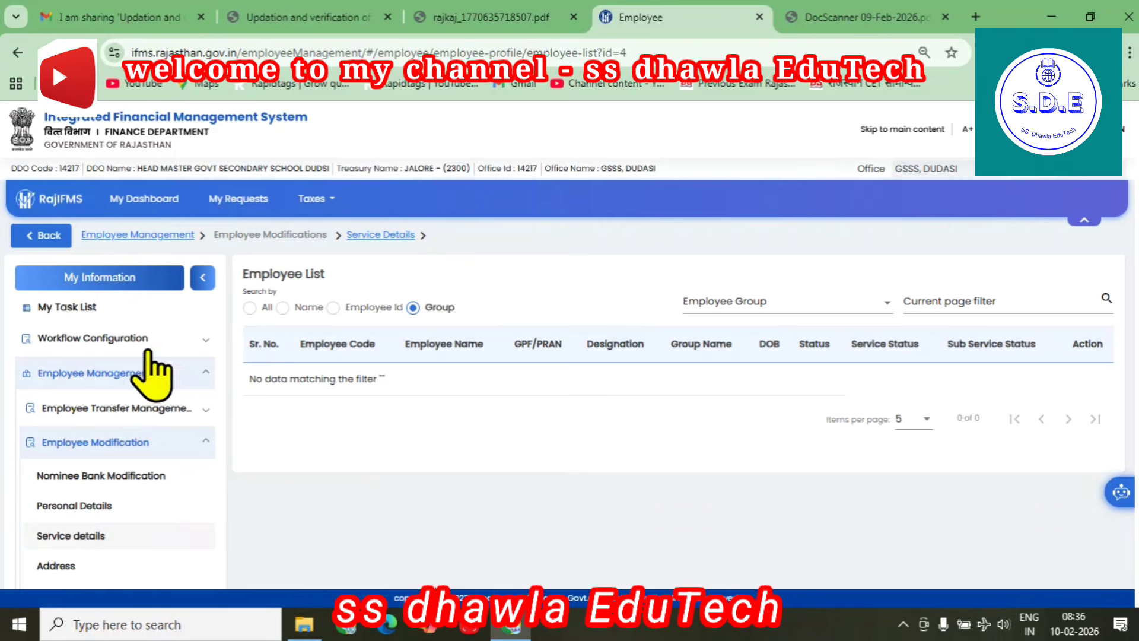
# List all employees of the office and look through the list
pyautogui.click(249, 308)
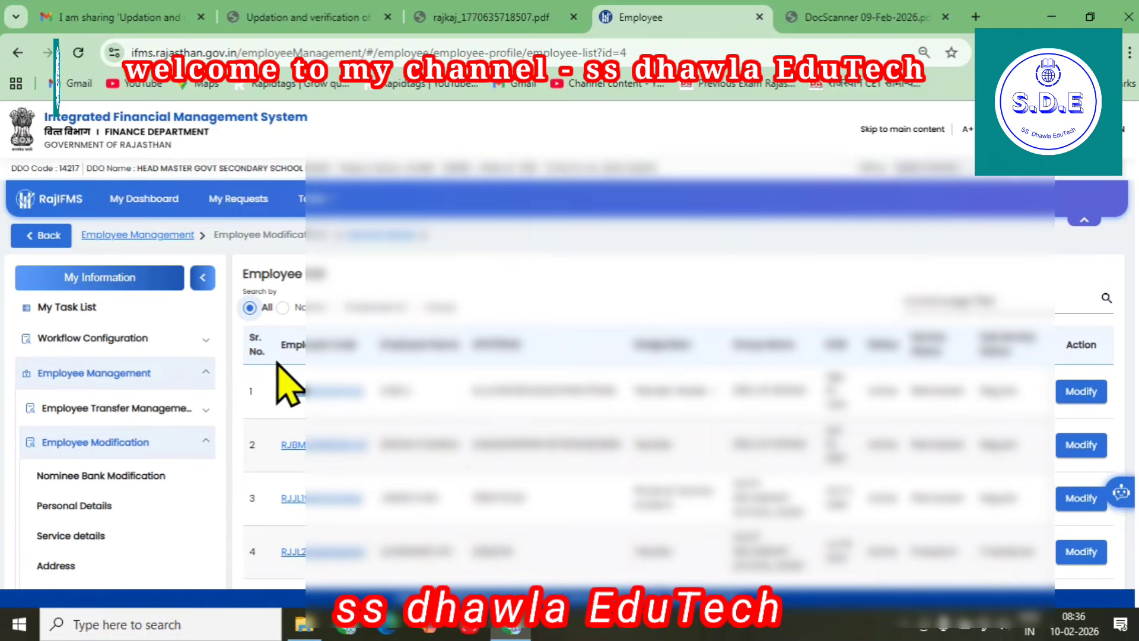
pyautogui.scroll(-3, 864, 509)
pyautogui.scroll(3, 682, 519)
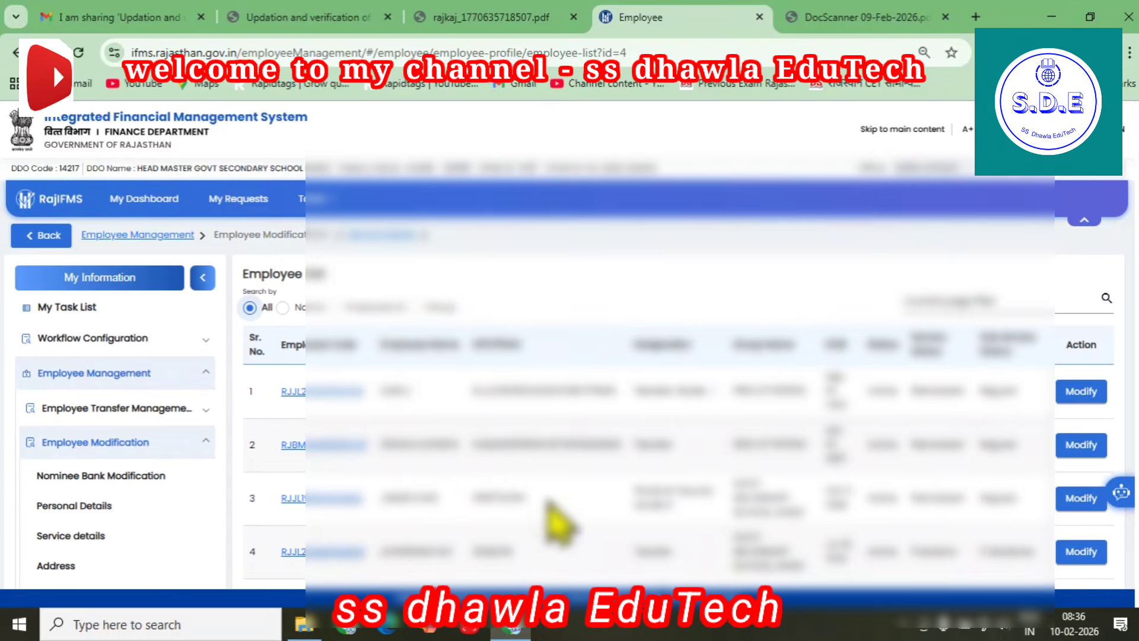
# Search the employee list by the employee's name and open the matching record for modification
pyautogui.click(283, 307)
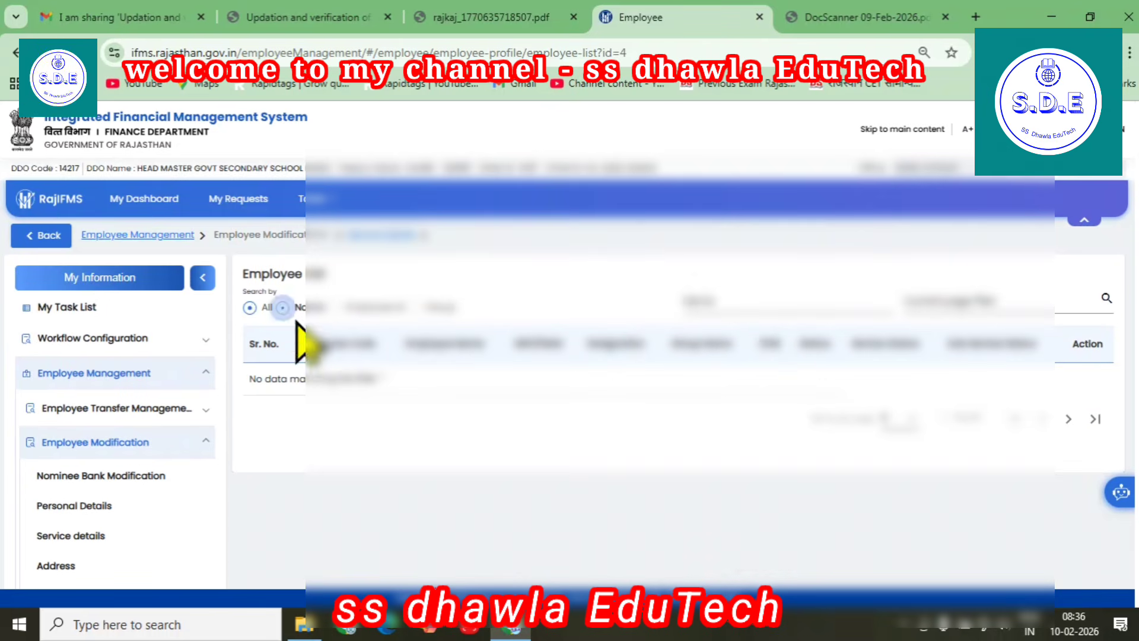
pyautogui.click(762, 298)
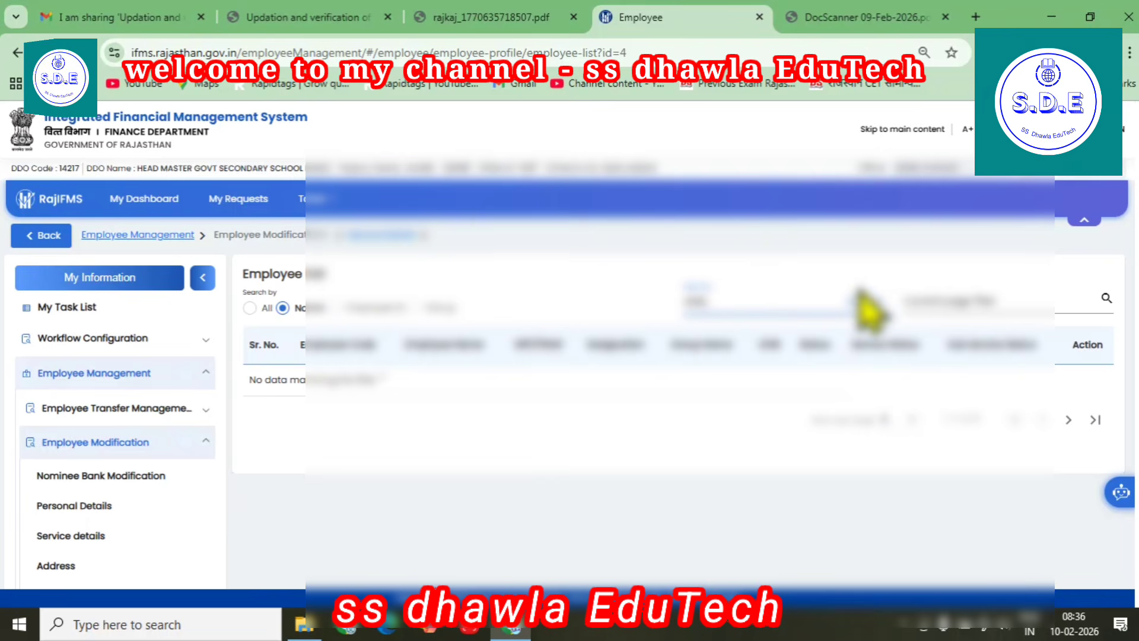
pyautogui.click(871, 304)
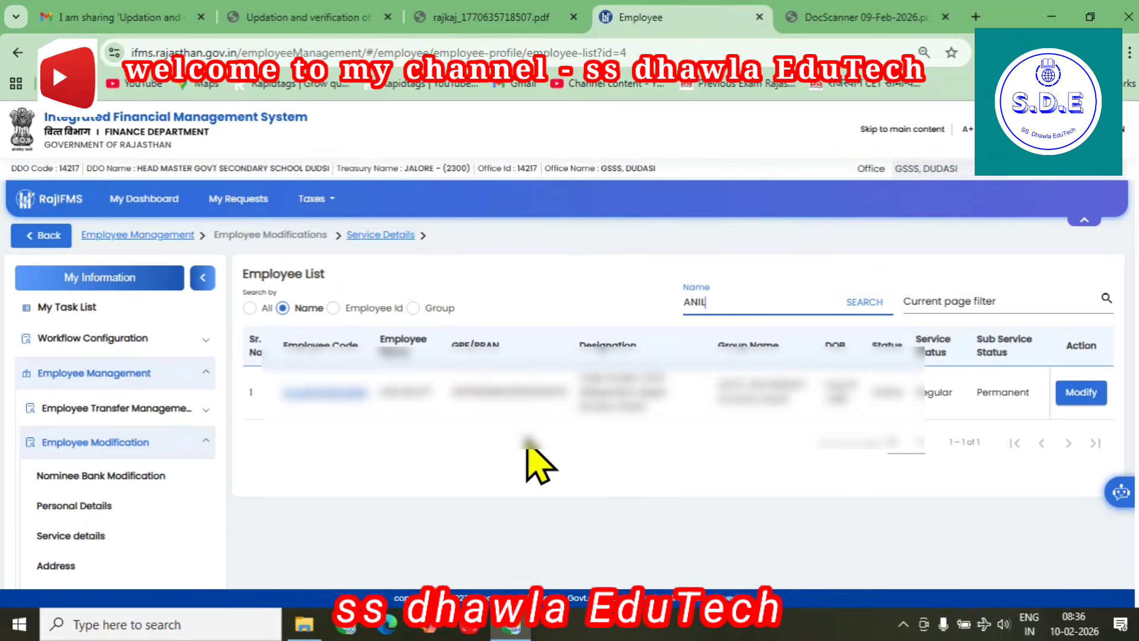
pyautogui.click(1081, 393)
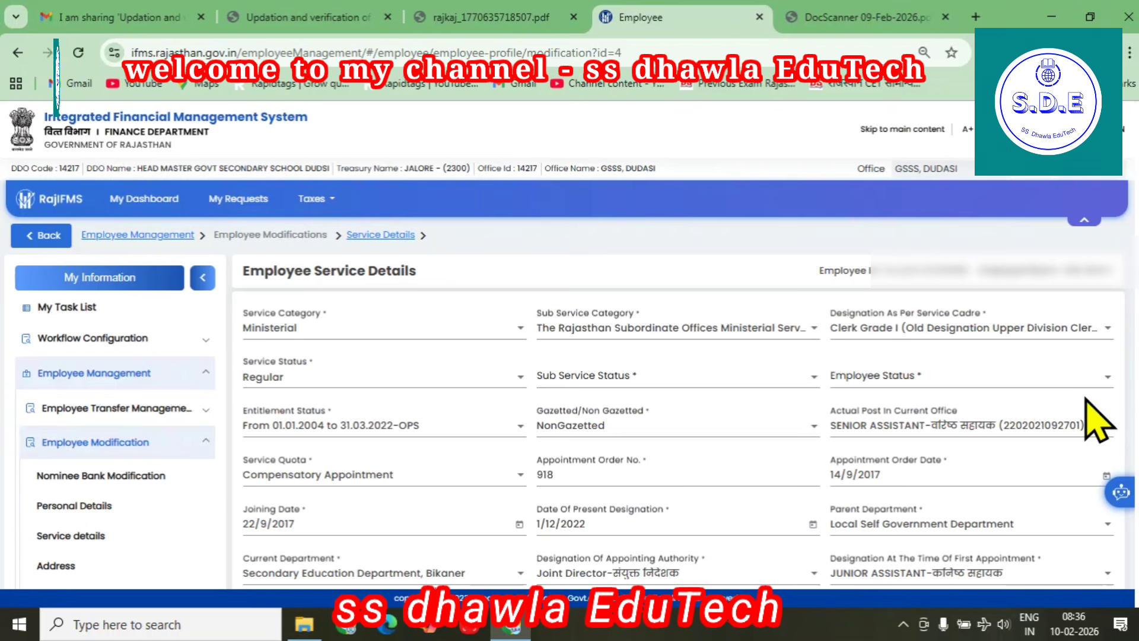
# Review the Service Category options for the employee and select Ministerial
pyautogui.scroll(-1, 1127, 288)
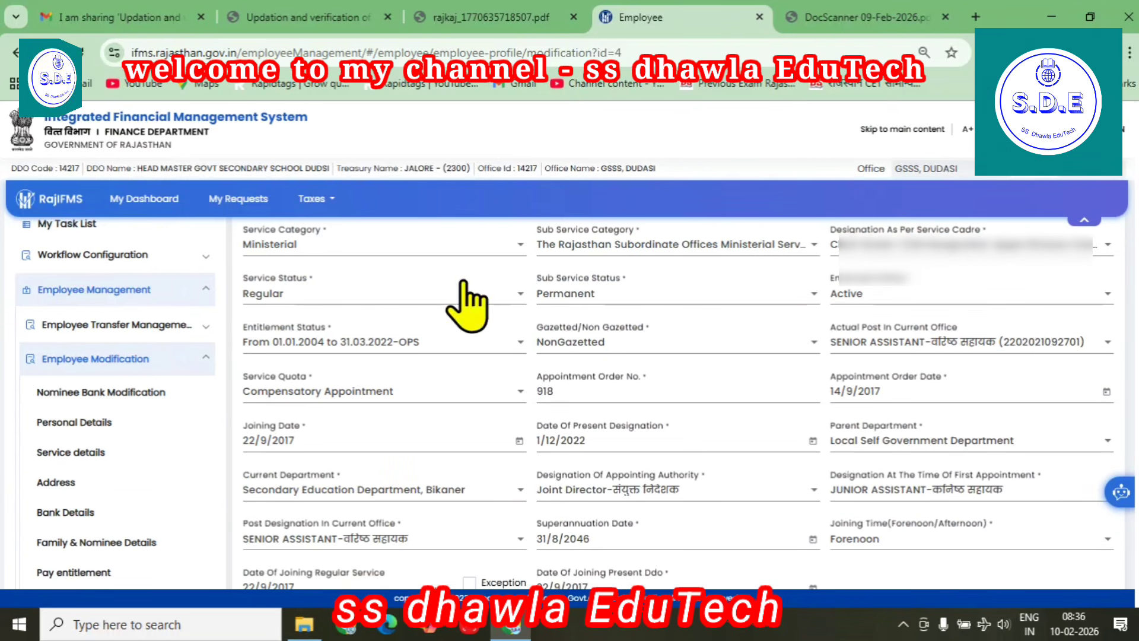
pyautogui.click(260, 252)
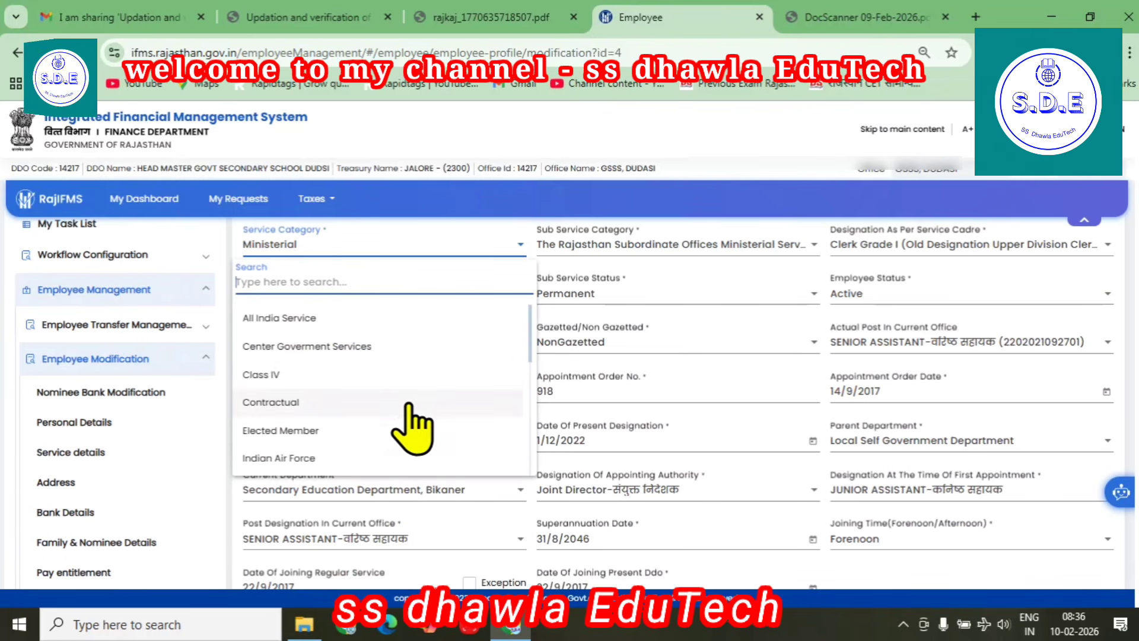
pyautogui.scroll(-2, 415, 427)
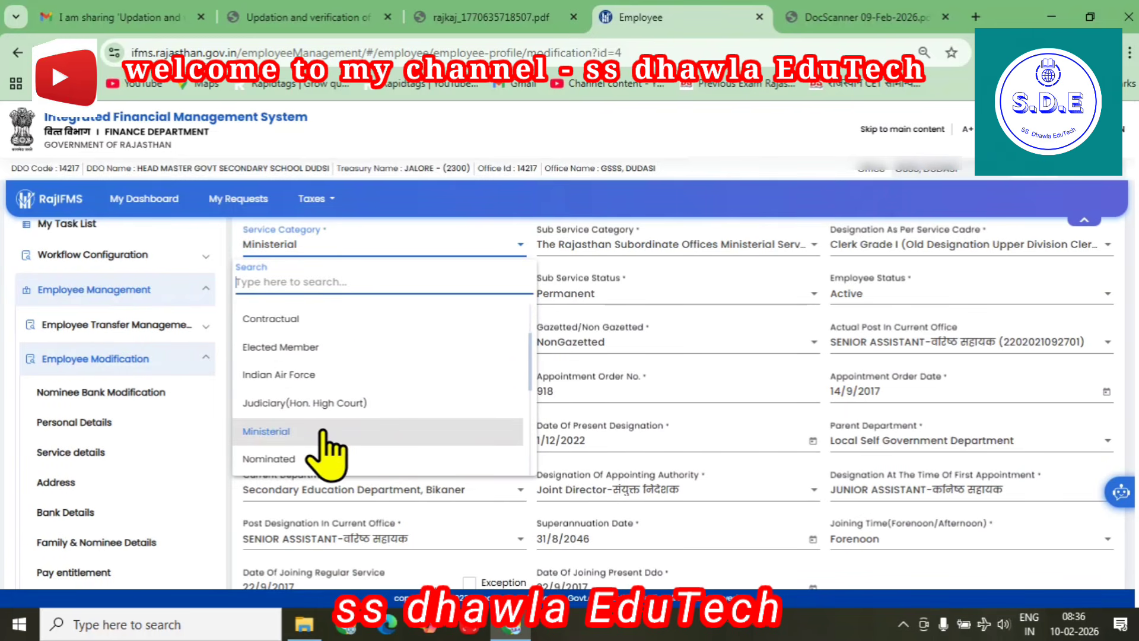
pyautogui.scroll(-3, 338, 457)
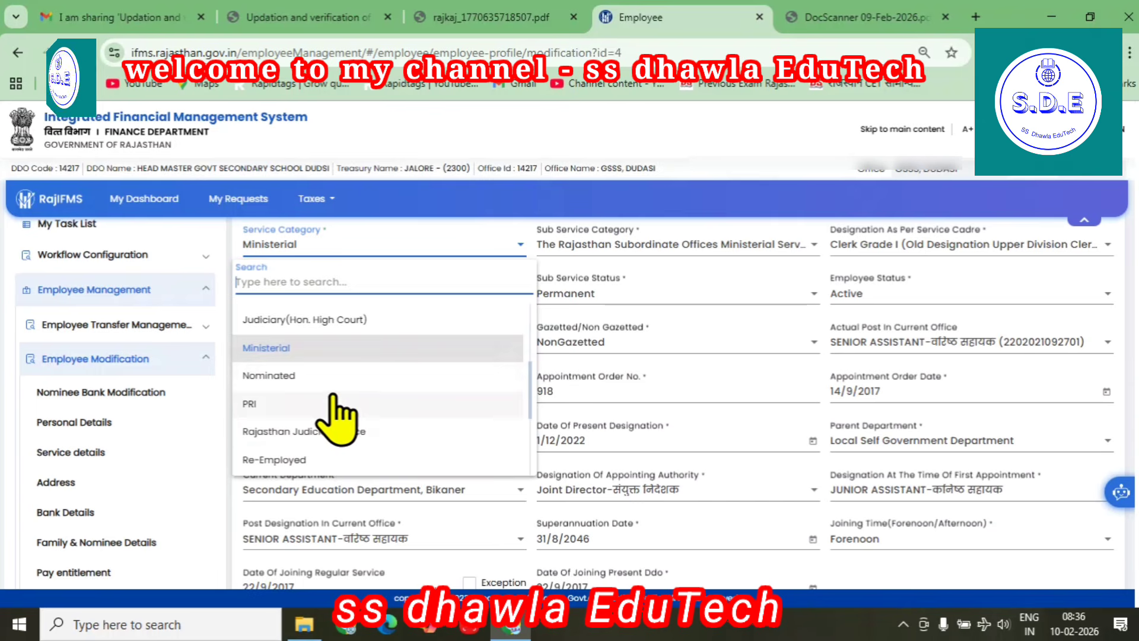
pyautogui.scroll(-3, 341, 425)
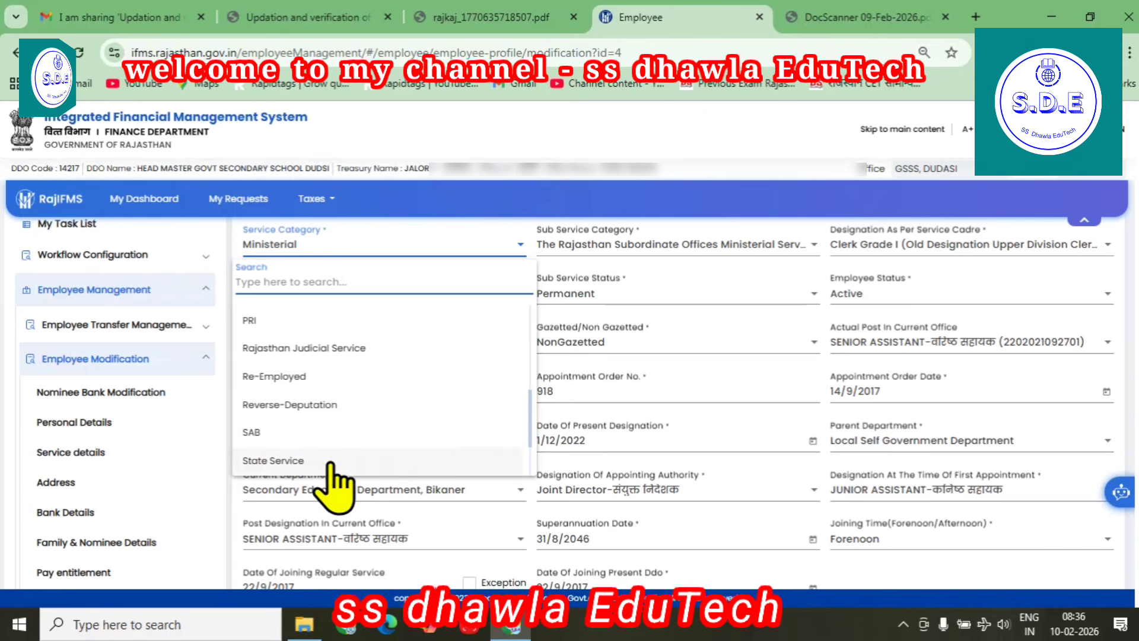
pyautogui.scroll(-3, 343, 438)
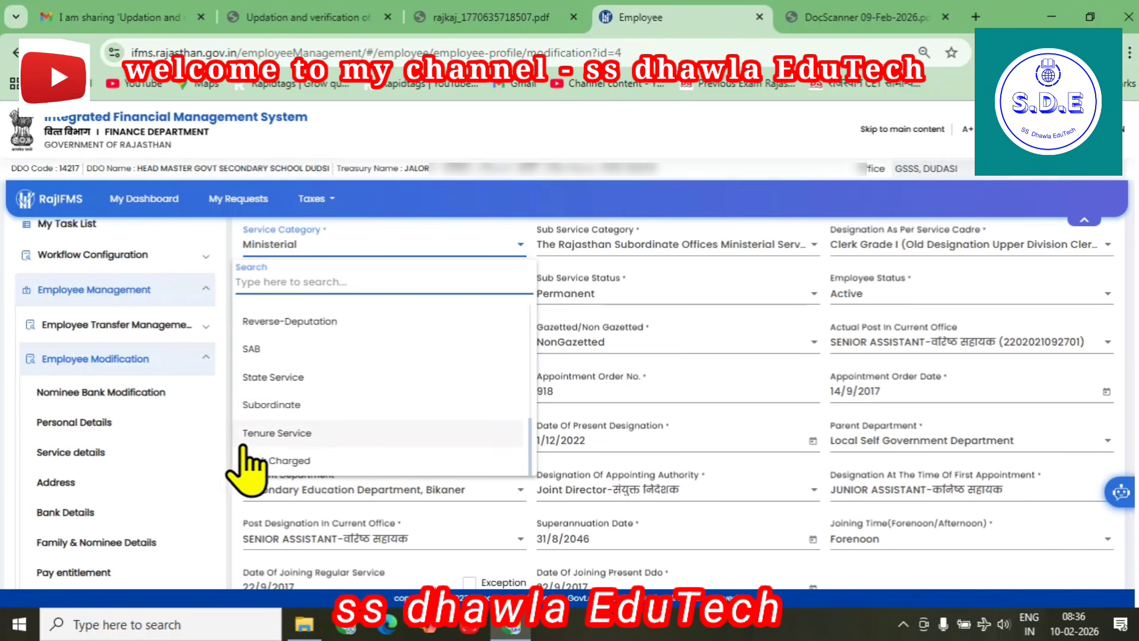
pyautogui.scroll(3, 347, 455)
pyautogui.scroll(3, 343, 440)
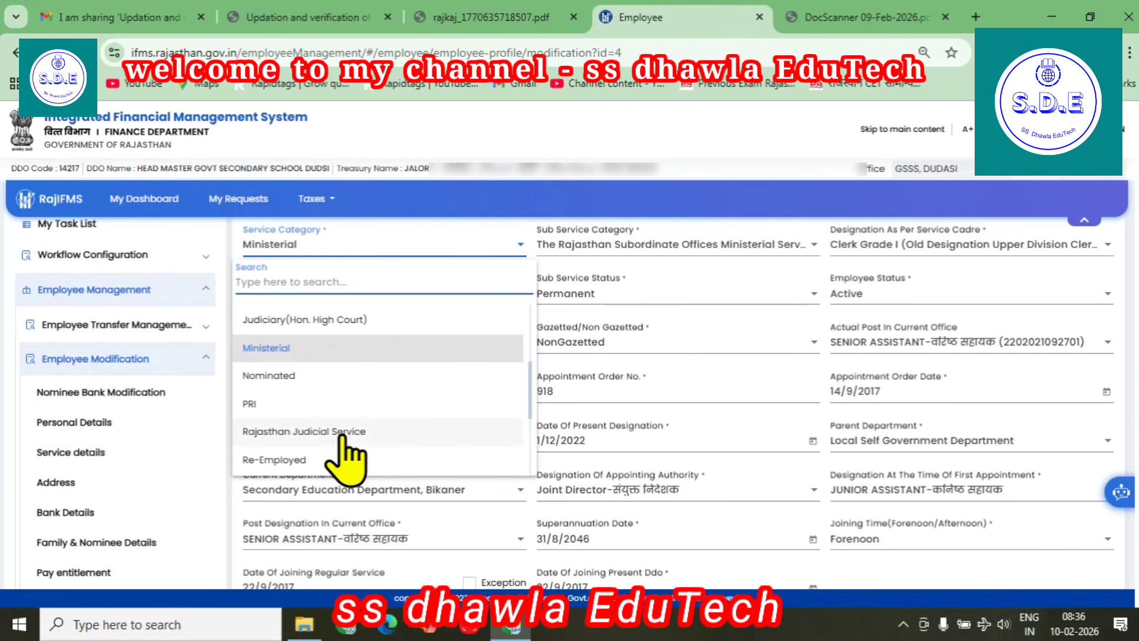
pyautogui.click(275, 351)
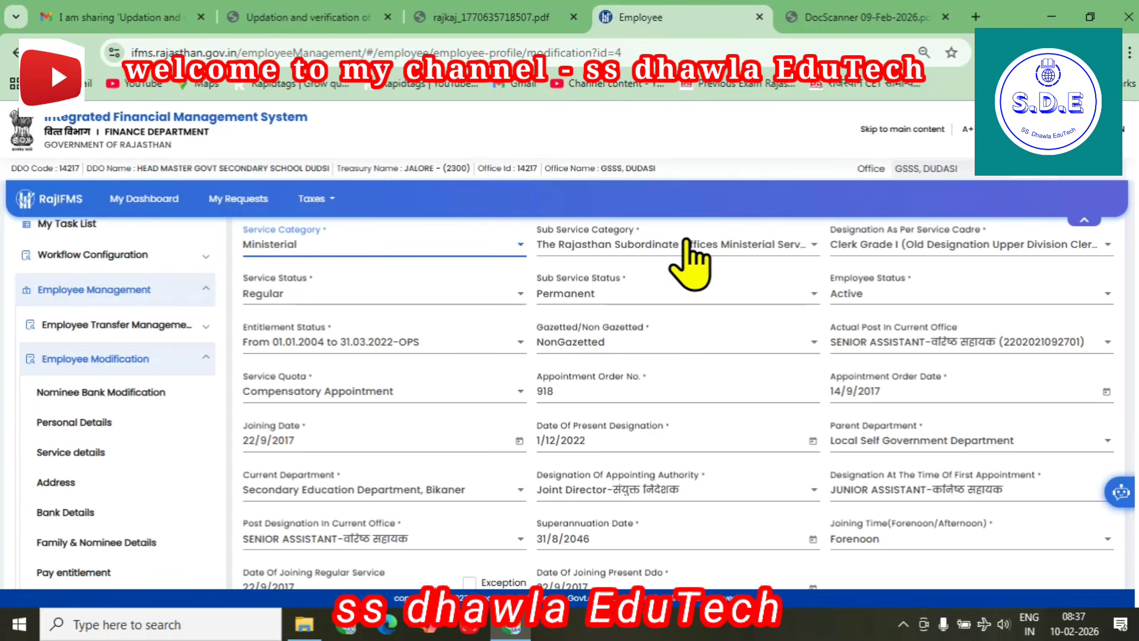
# Set the Sub Service Category to The Rajasthan Subordinate Offices Ministerial Service
pyautogui.click(652, 246)
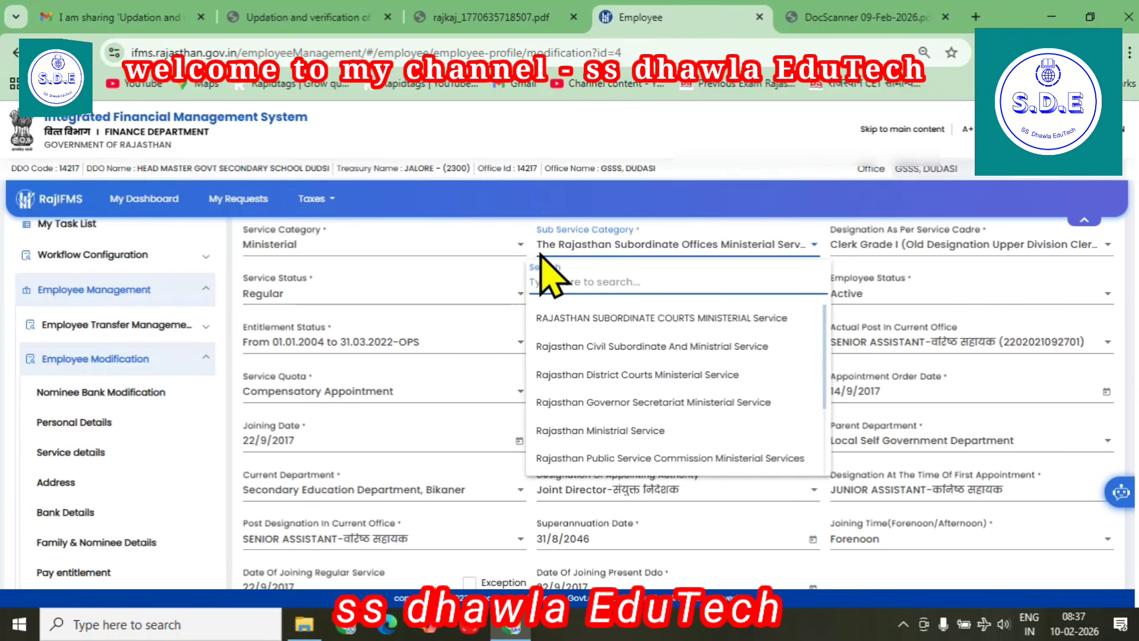
pyautogui.scroll(-2, 665, 397)
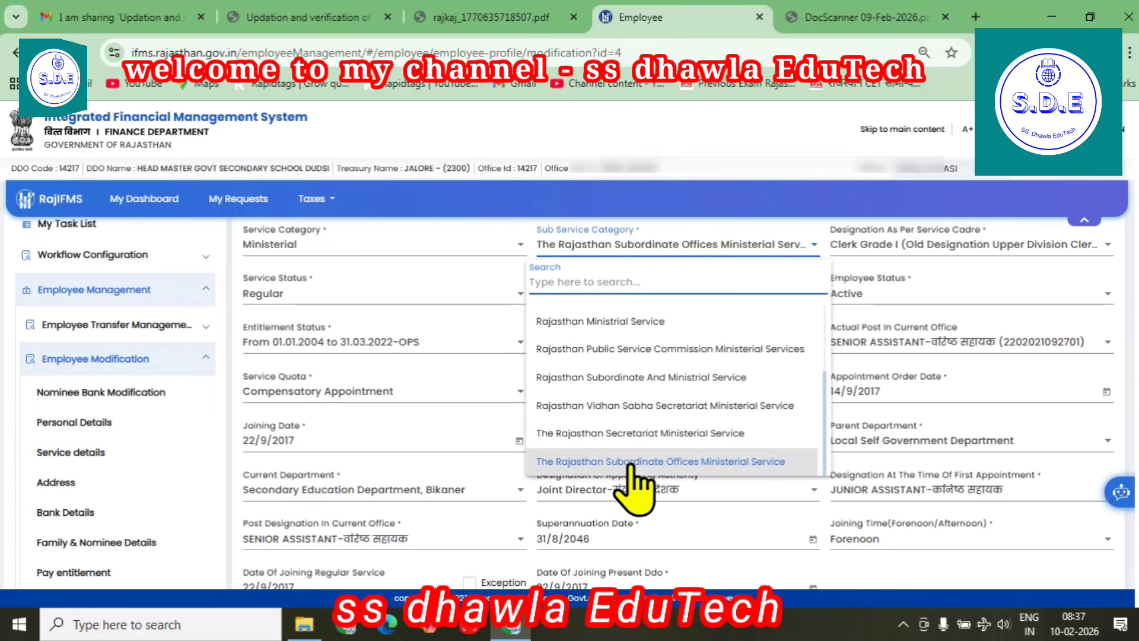
pyautogui.click(730, 464)
# Review the Designation As Per Service Cadre options and select Clerk Grade I (Old Designation Upper Division Clerk)
pyautogui.click(873, 249)
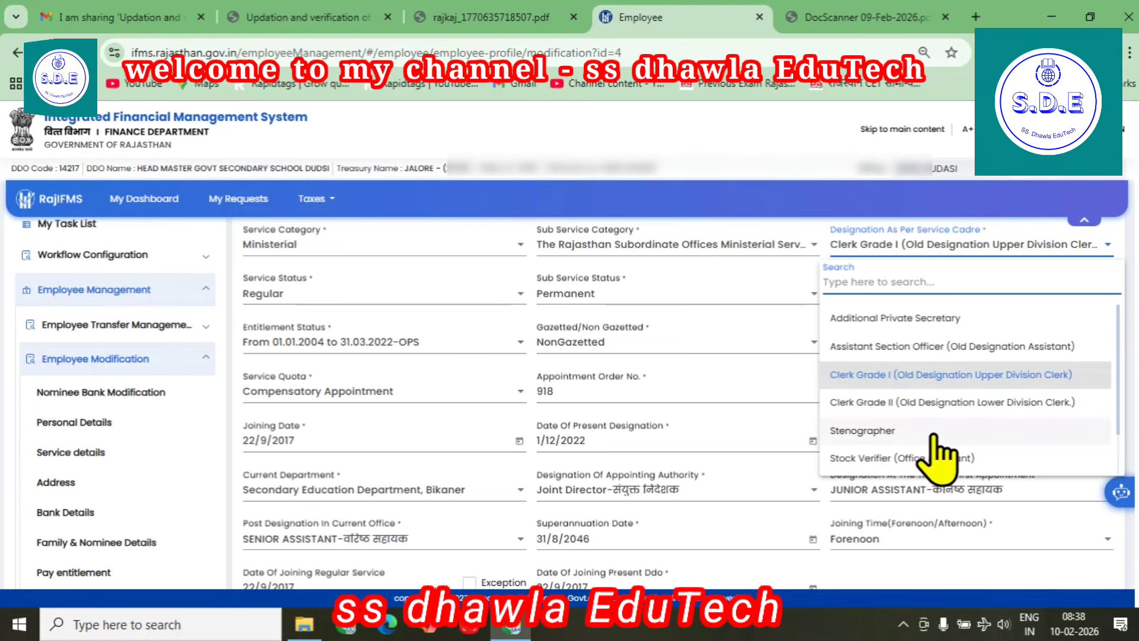
pyautogui.scroll(-1, 938, 454)
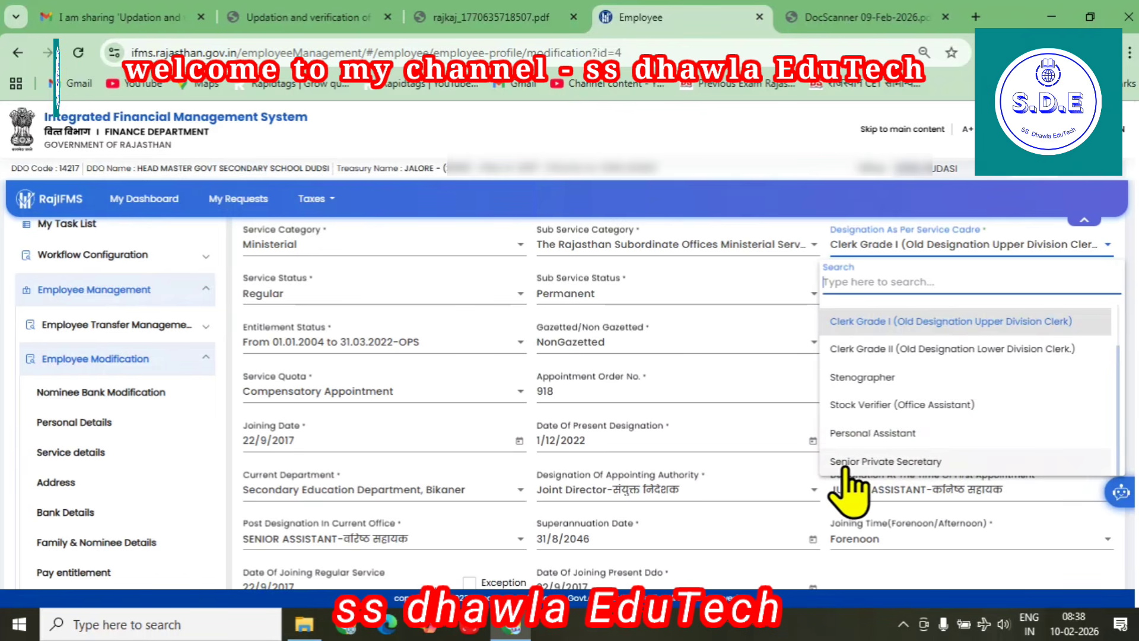
pyautogui.scroll(1, 934, 457)
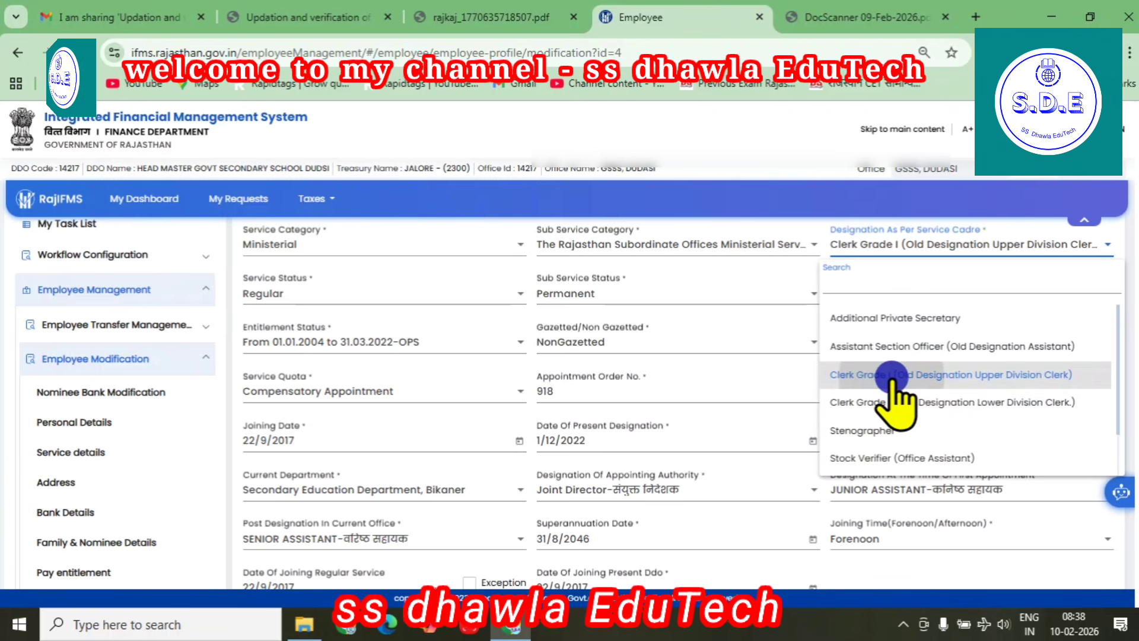
pyautogui.click(943, 246)
# Set the Service Status to Regular and the Sub Service Status to Permanent
pyautogui.click(323, 297)
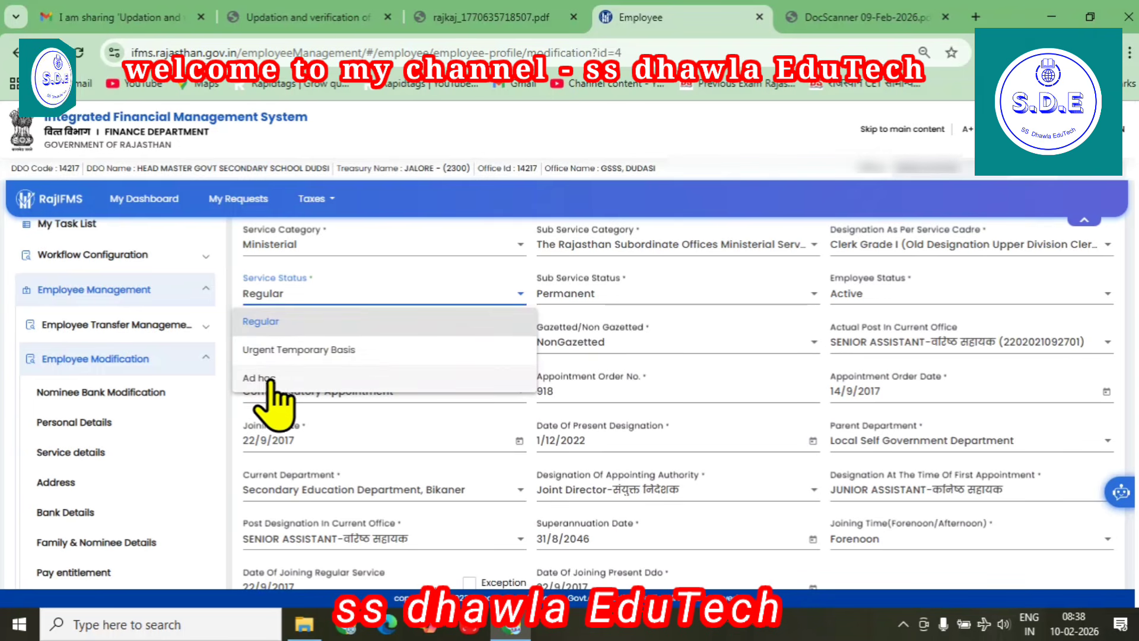
pyautogui.click(251, 325)
pyautogui.click(588, 288)
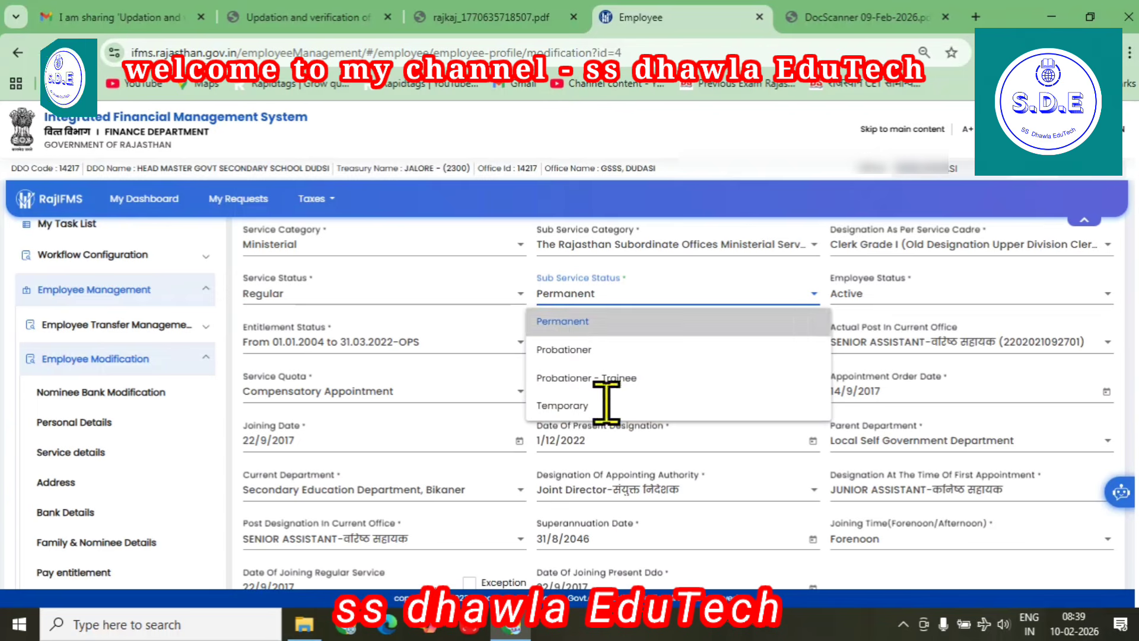
pyautogui.click(600, 321)
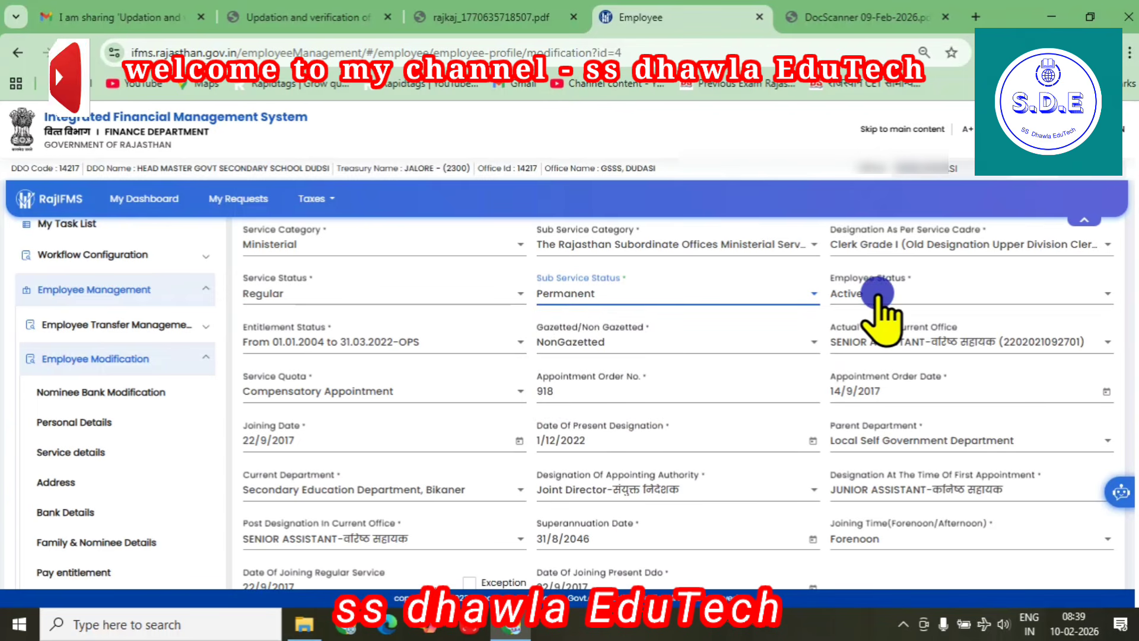
# Review the Employee Status options and select Active
pyautogui.click(877, 295)
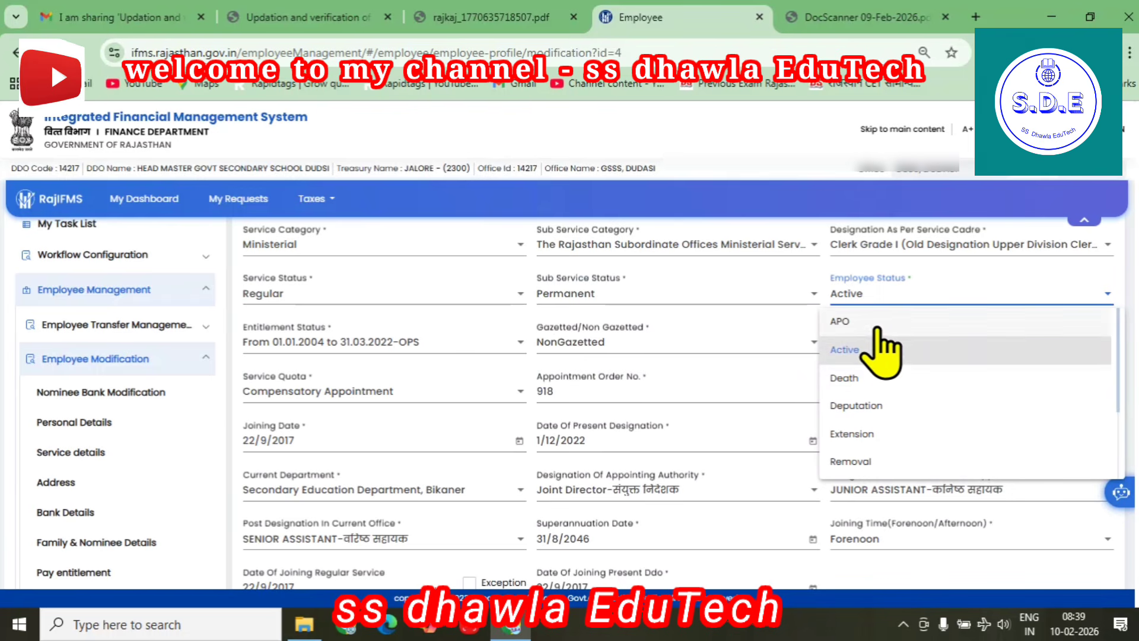
pyautogui.scroll(-2, 895, 440)
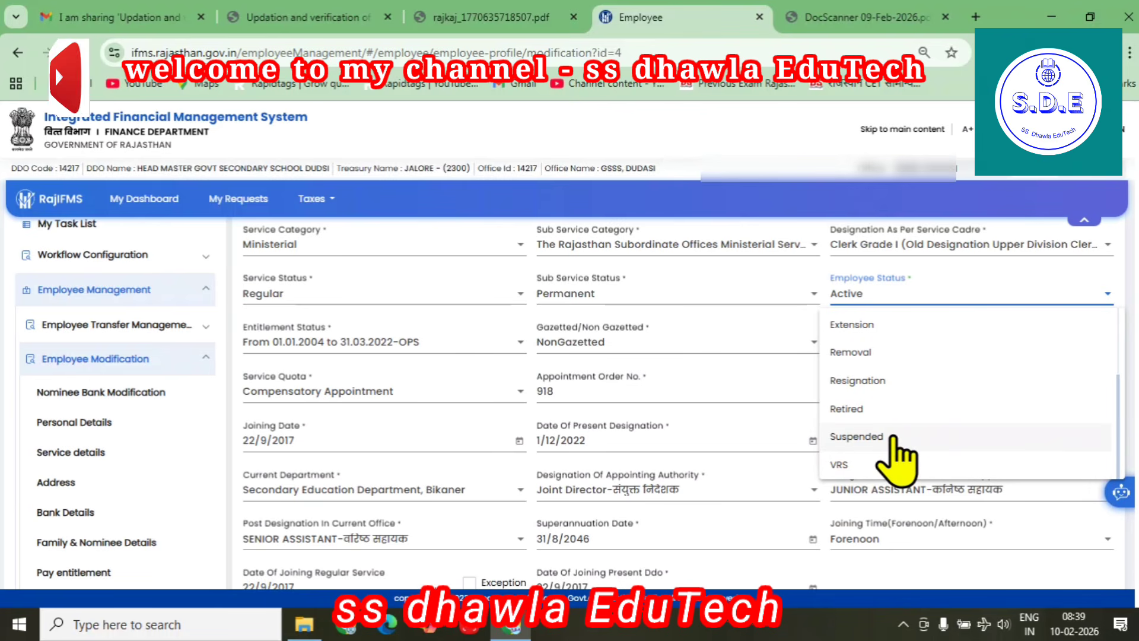
pyautogui.scroll(3, 896, 454)
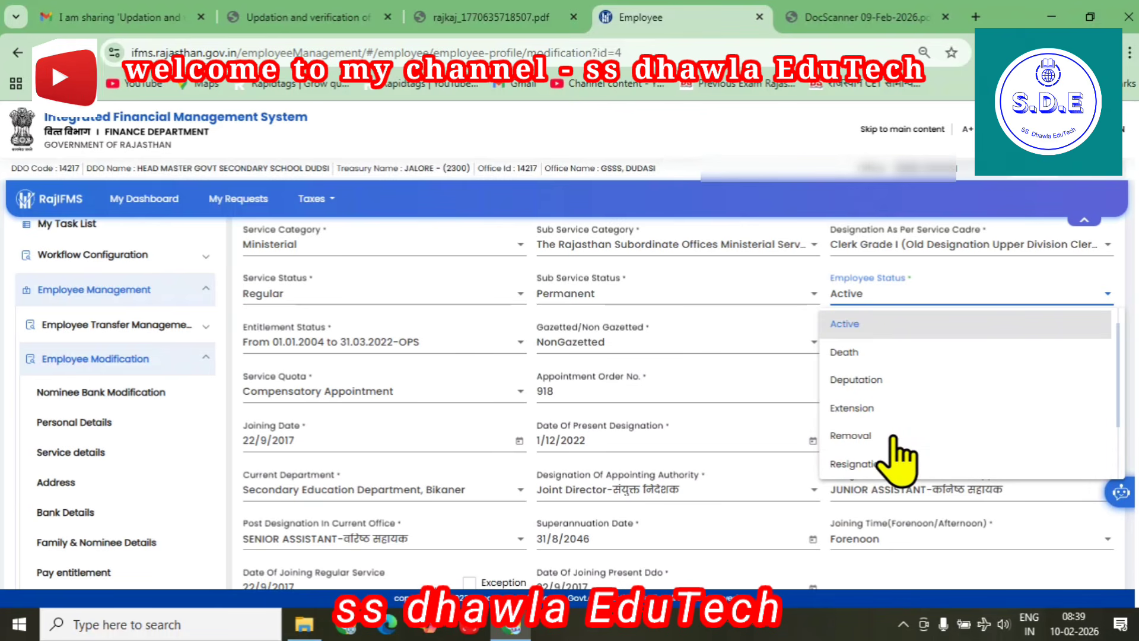
pyautogui.click(873, 323)
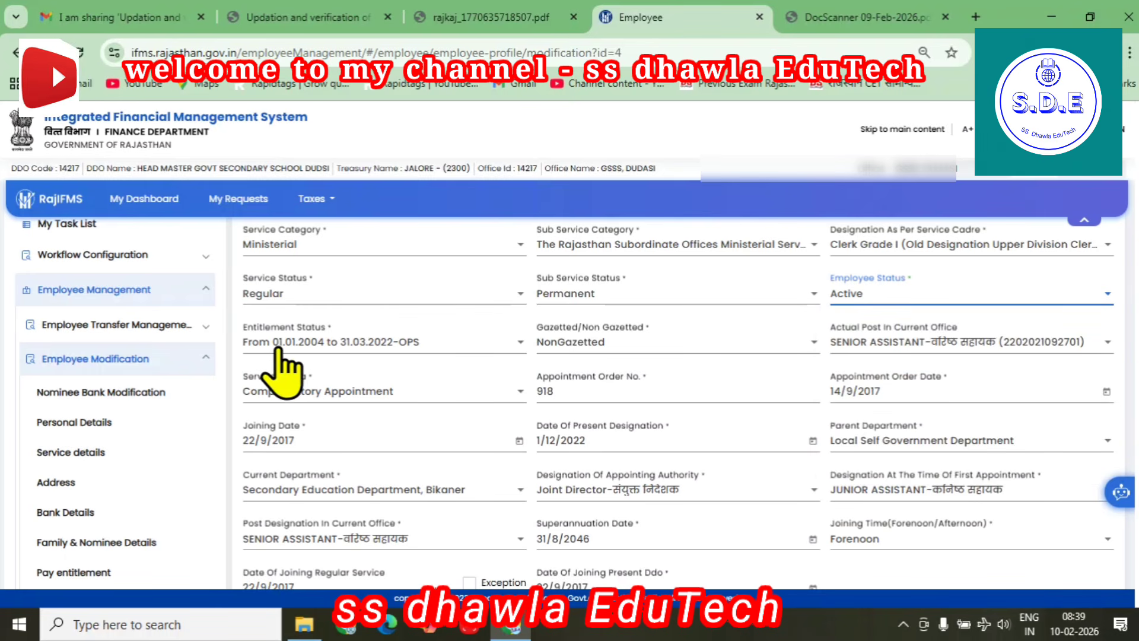
# Set the Entitlement Status to From 01.01.2004 to 31.03.2022-OPS and the Gazetted/Non Gazetted field to NonGazetted
pyautogui.click(276, 350)
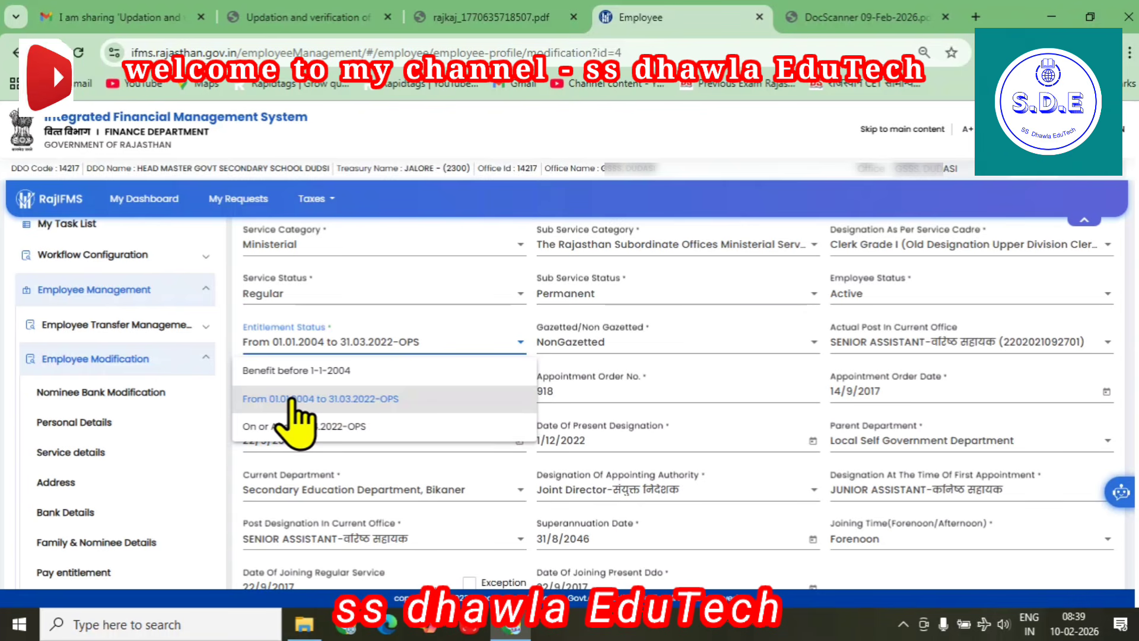
pyautogui.click(369, 399)
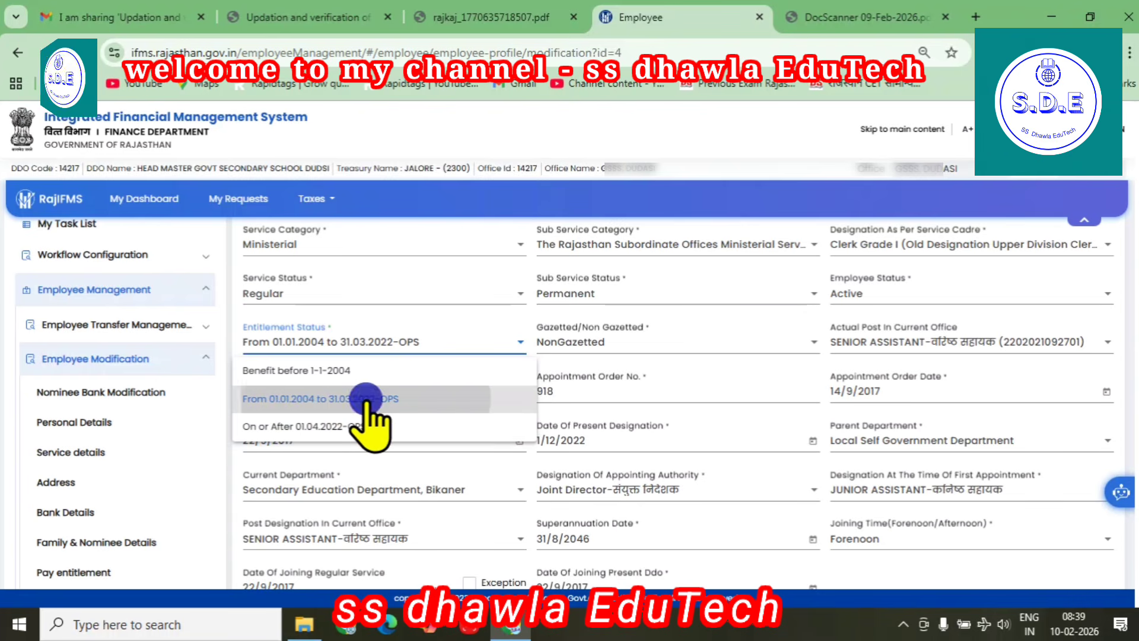
pyautogui.click(584, 342)
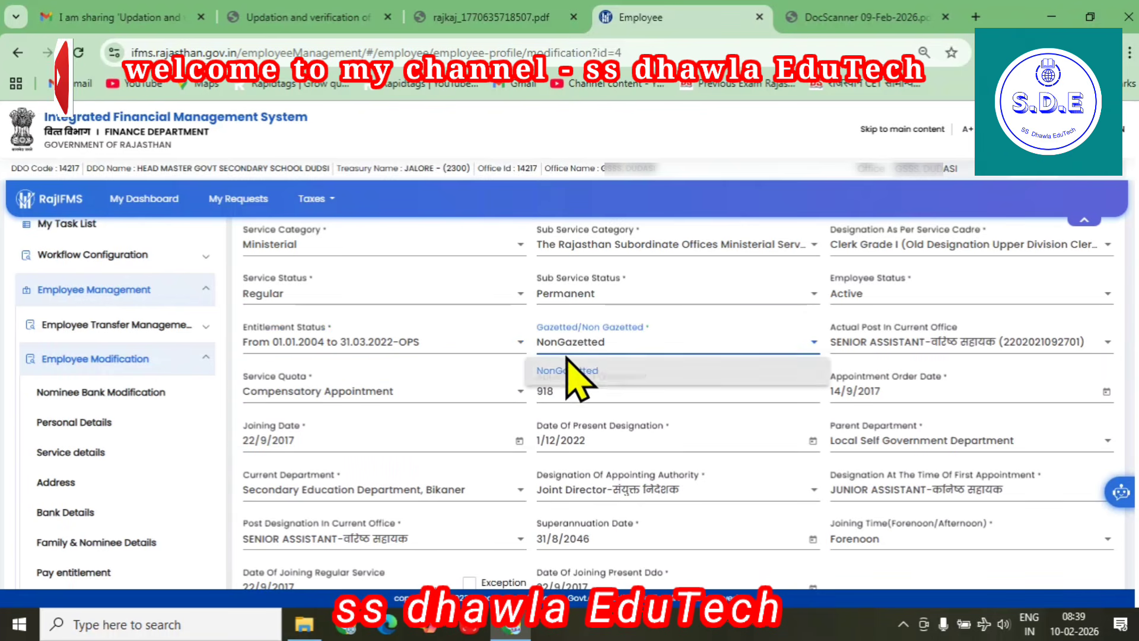
pyautogui.click(600, 370)
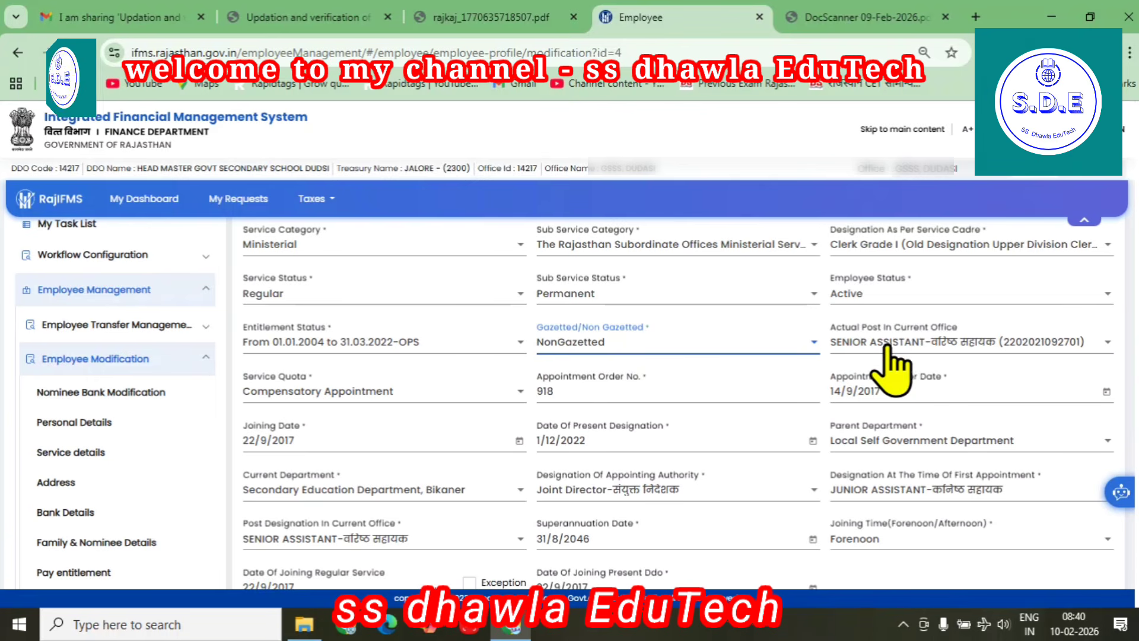
pyautogui.click(925, 345)
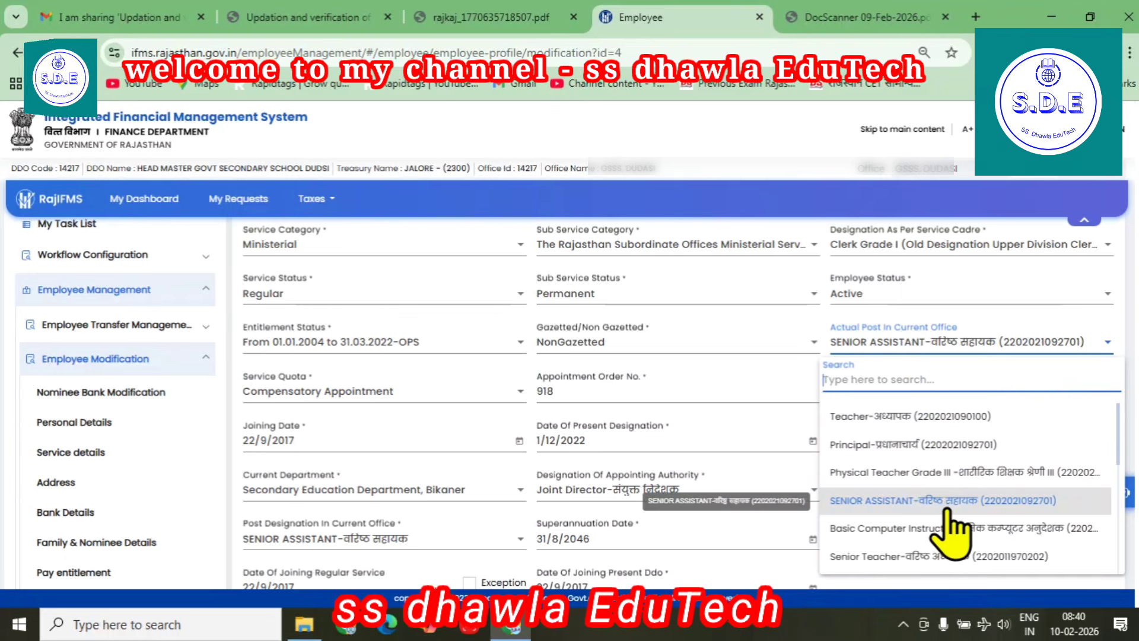
pyautogui.scroll(-2, 969, 530)
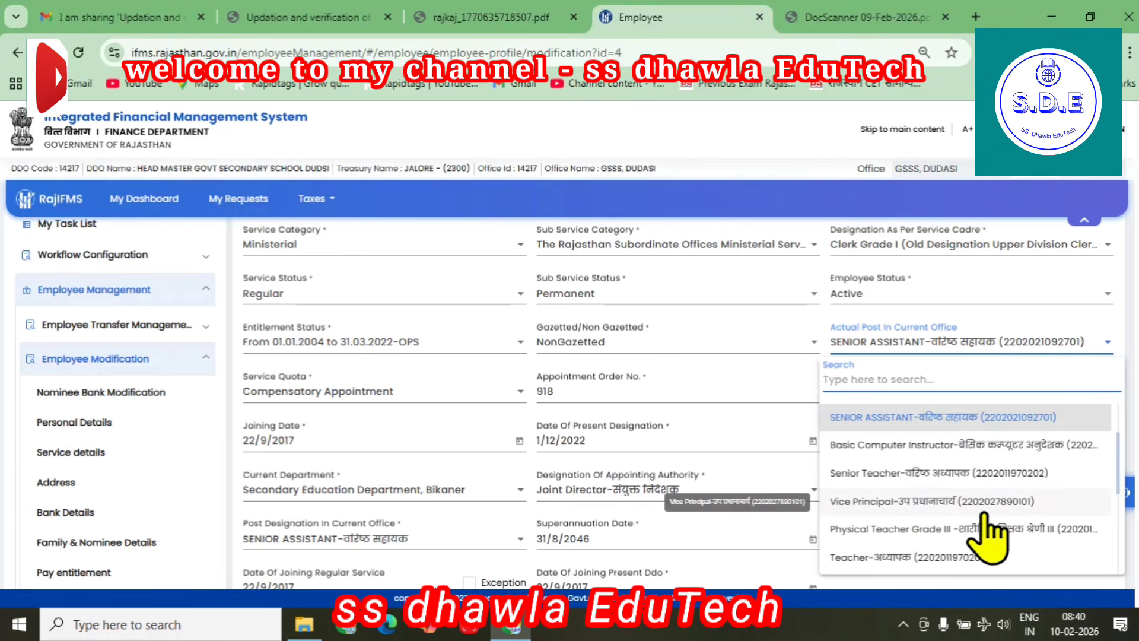
pyautogui.scroll(-2, 914, 534)
pyautogui.scroll(3, 934, 507)
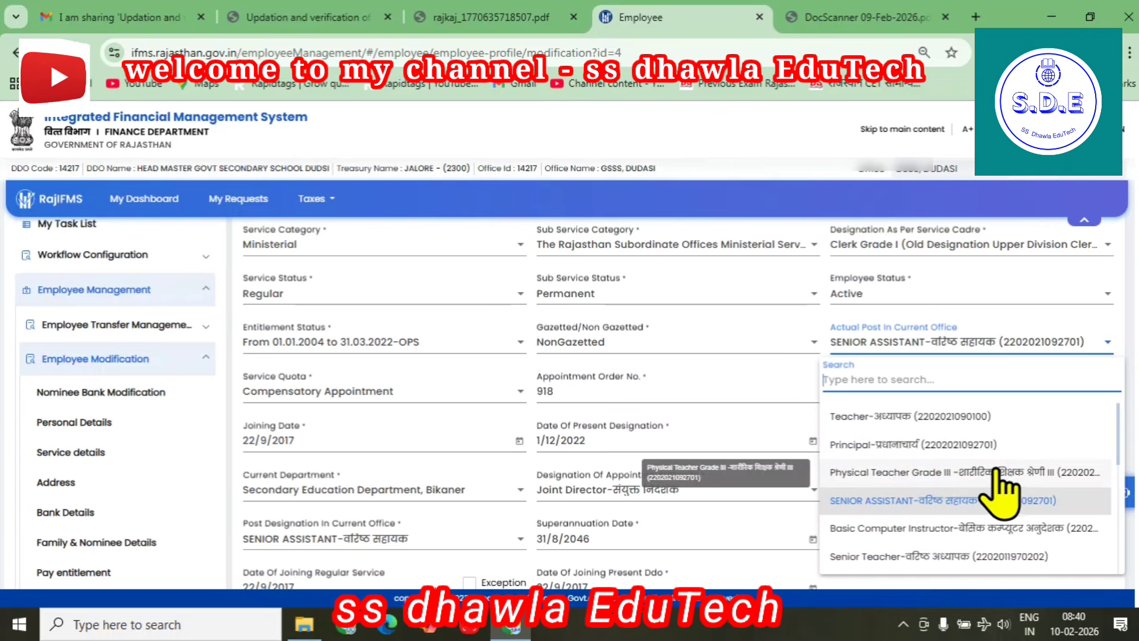
pyautogui.scroll(-2, 926, 516)
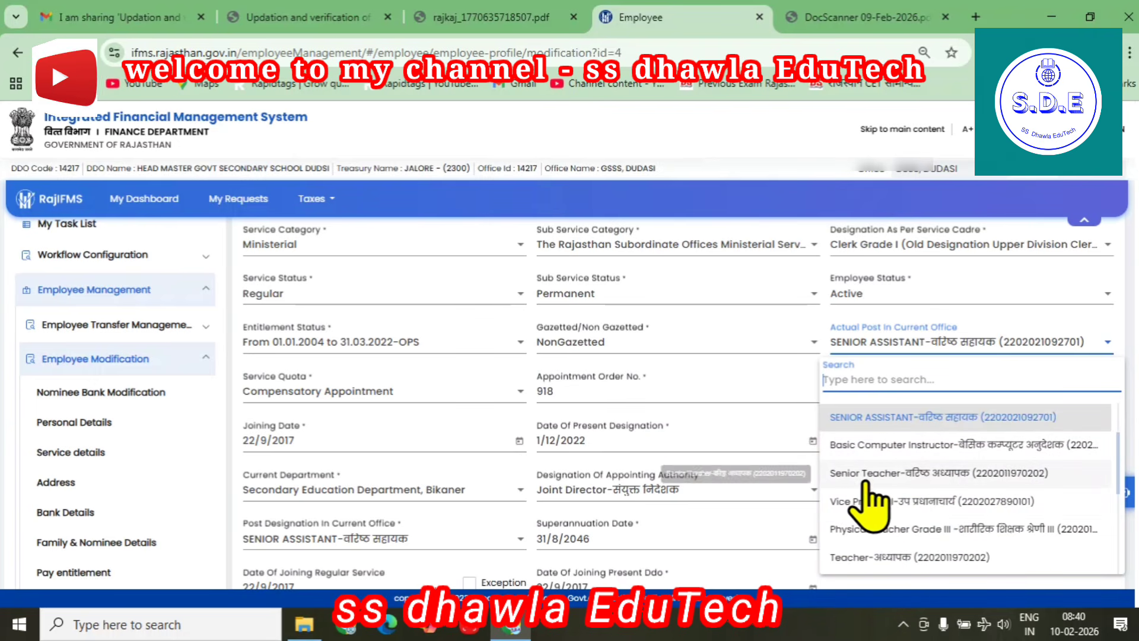
pyautogui.scroll(-2, 923, 552)
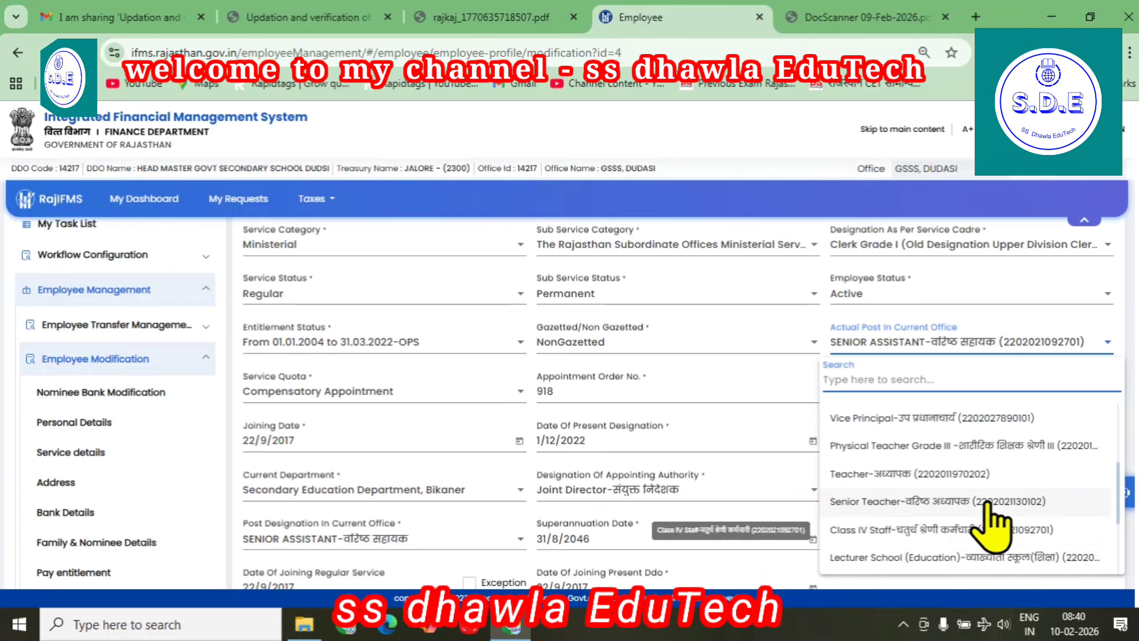
pyautogui.scroll(-2, 902, 534)
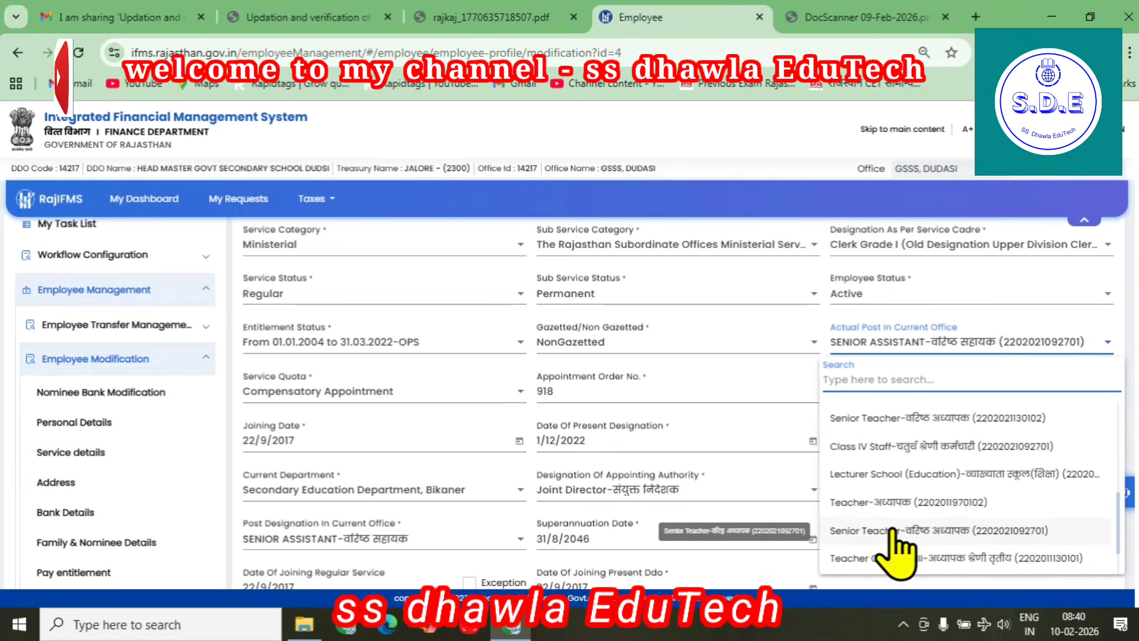
pyautogui.scroll(-2, 923, 566)
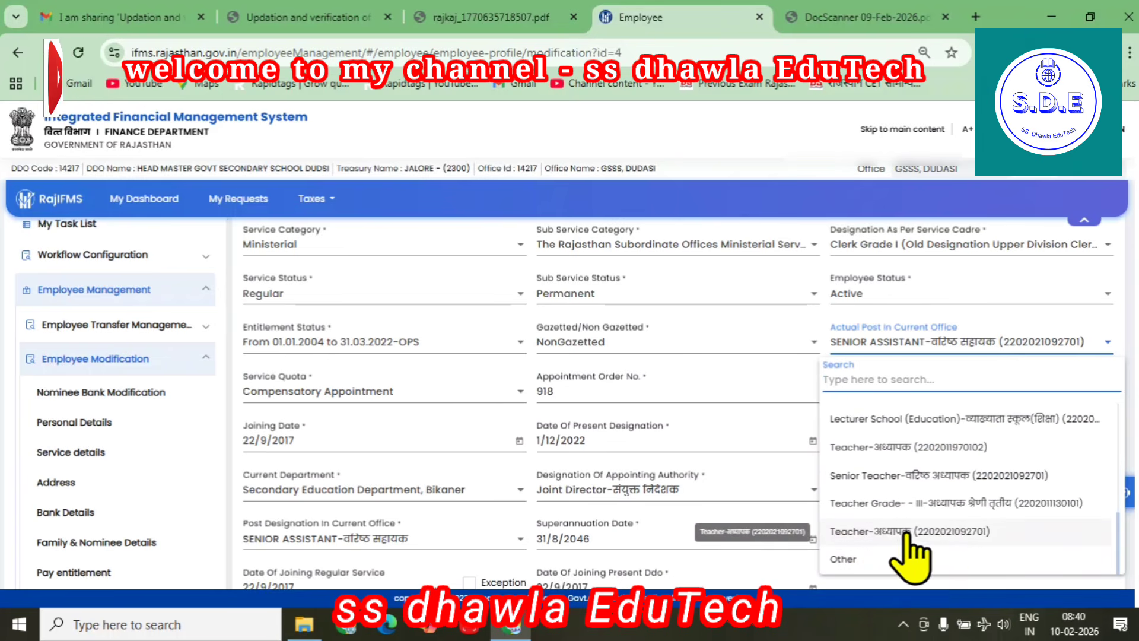
pyautogui.scroll(4, 961, 535)
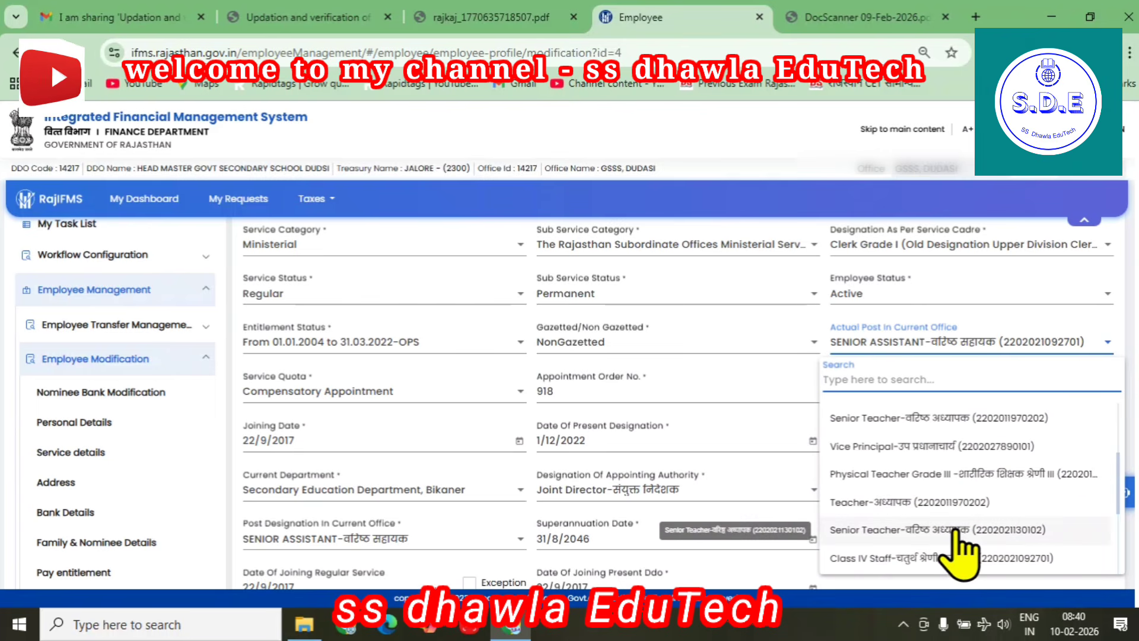
pyautogui.scroll(3, 959, 543)
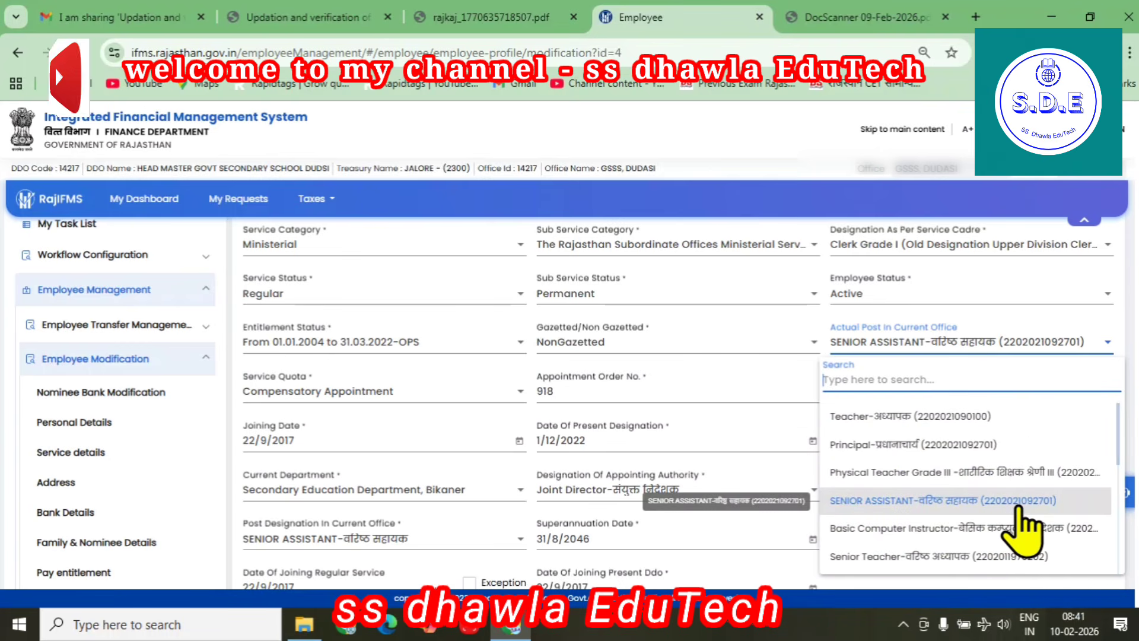
pyautogui.click(924, 501)
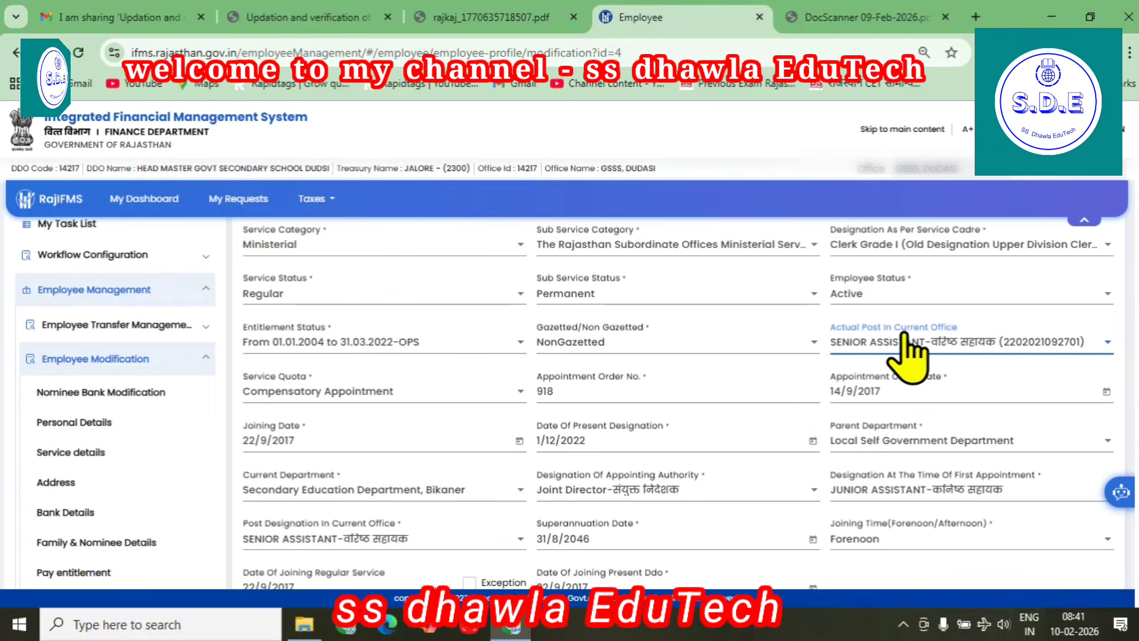
# Review the Service Quota options and select Compensatory Appointment
pyautogui.click(280, 395)
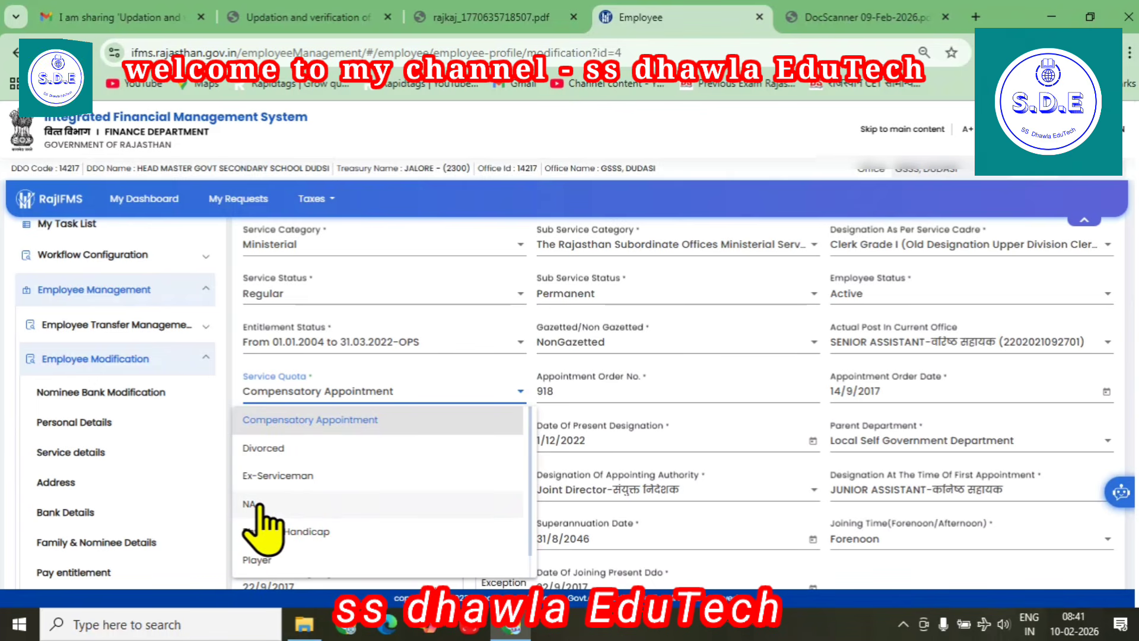
pyautogui.scroll(-1, 279, 531)
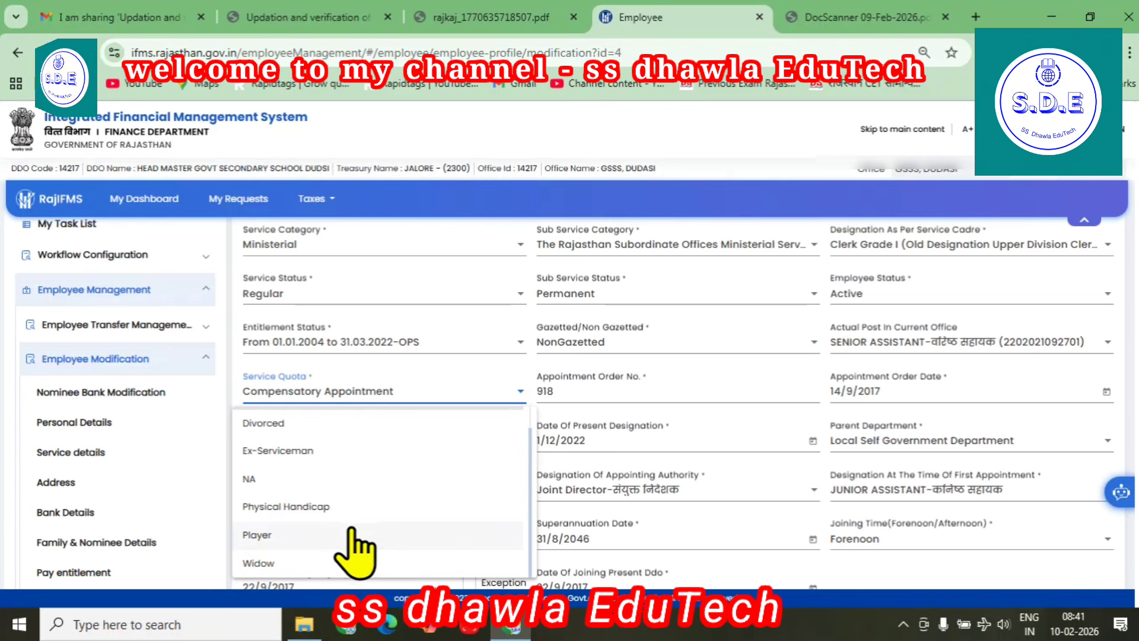
pyautogui.scroll(1, 285, 569)
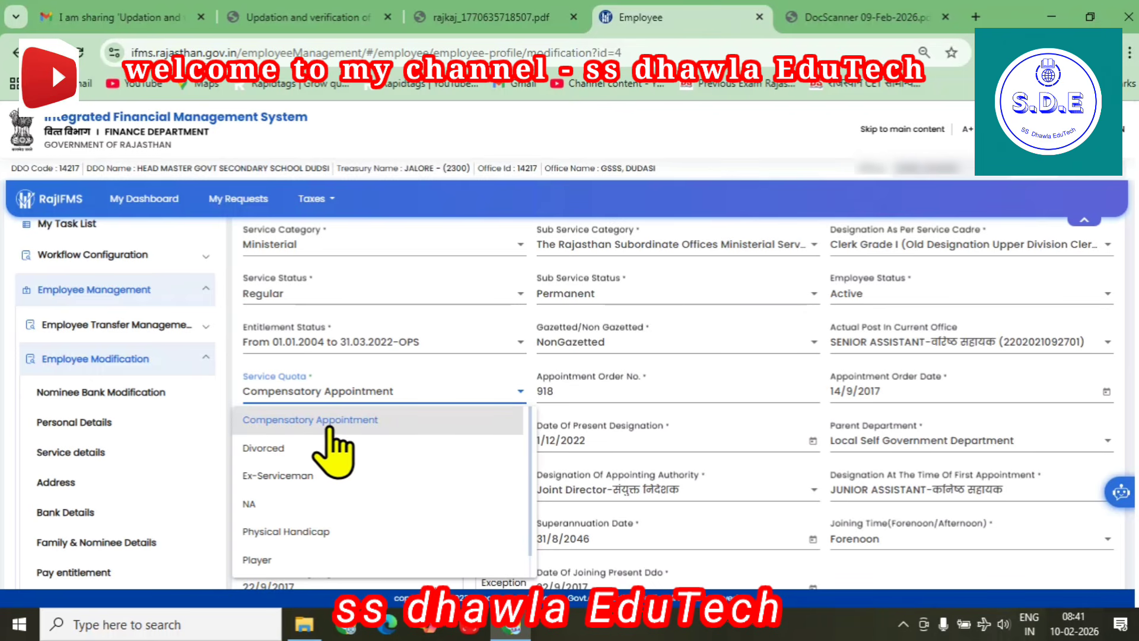
pyautogui.click(336, 425)
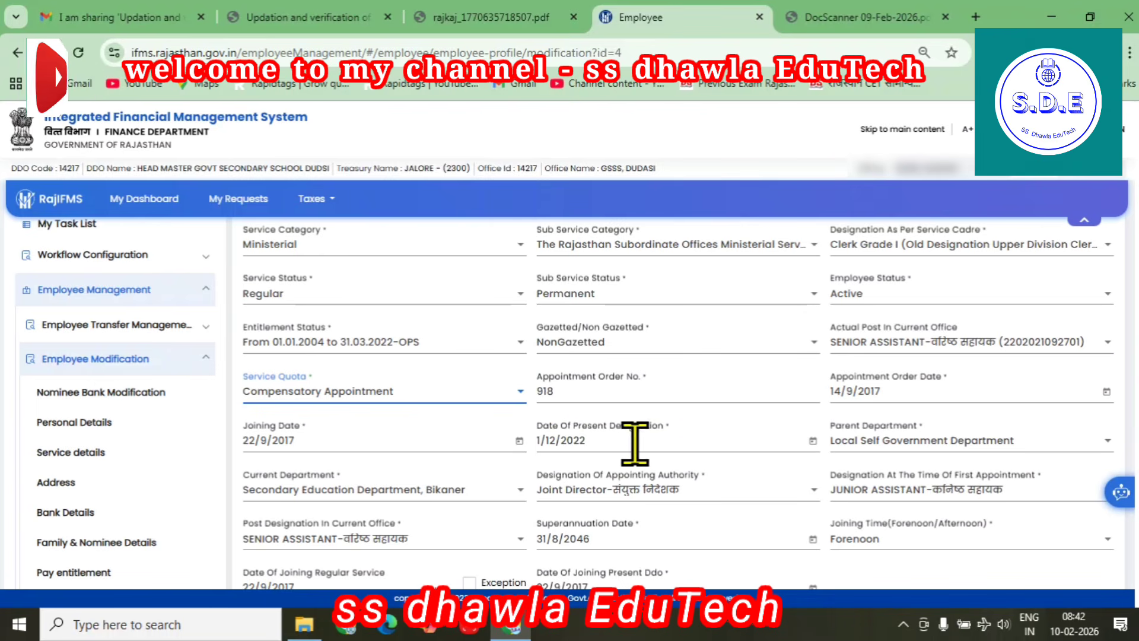
# Set the Parent Department to Local Self Government Department and the Current Department to Secondary Education Department, Bikaner
pyautogui.click(873, 441)
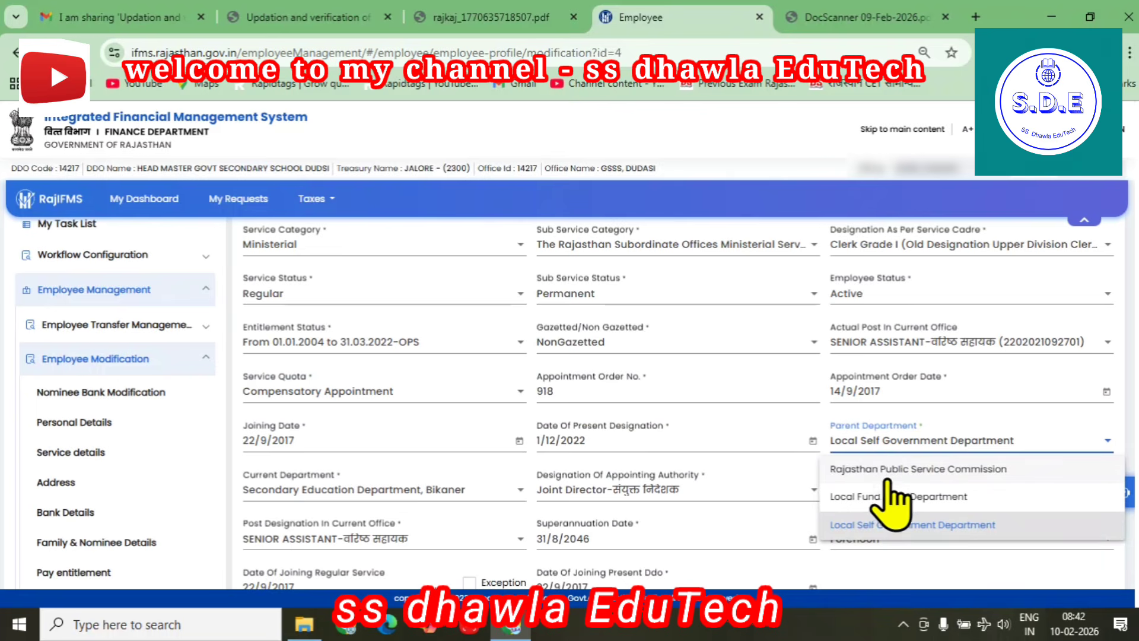
pyautogui.click(966, 524)
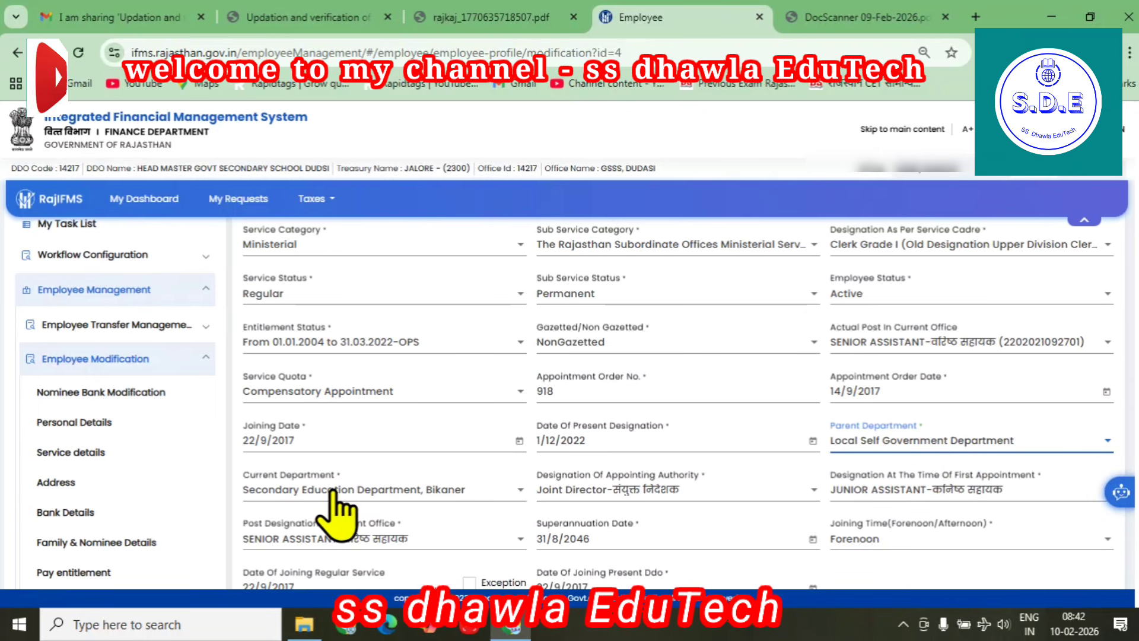
pyautogui.click(307, 494)
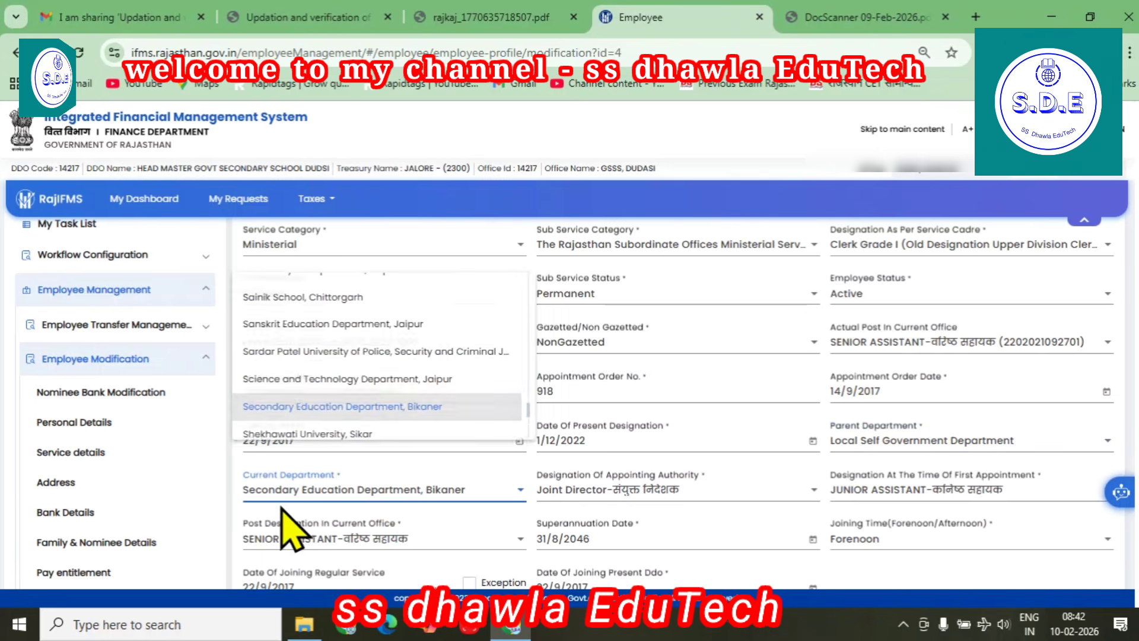
pyautogui.click(332, 411)
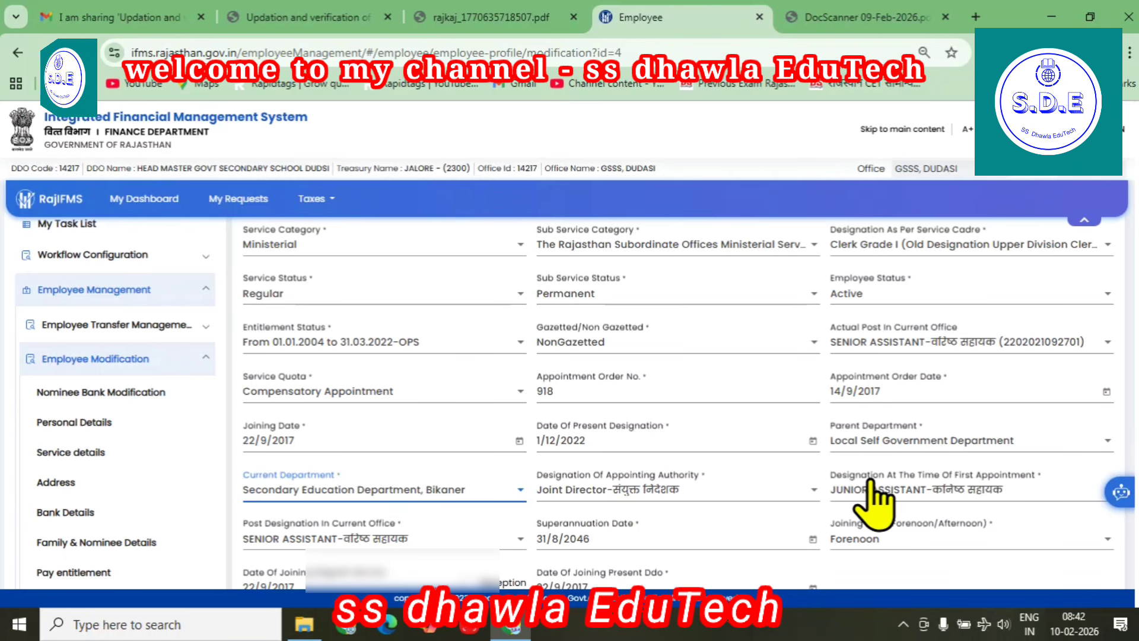
# Set the Designation At The Time Of First Appointment to JUNIOR ASSISTANT-कनिष्ठ सहायक
pyautogui.scroll(-1, 956, 476)
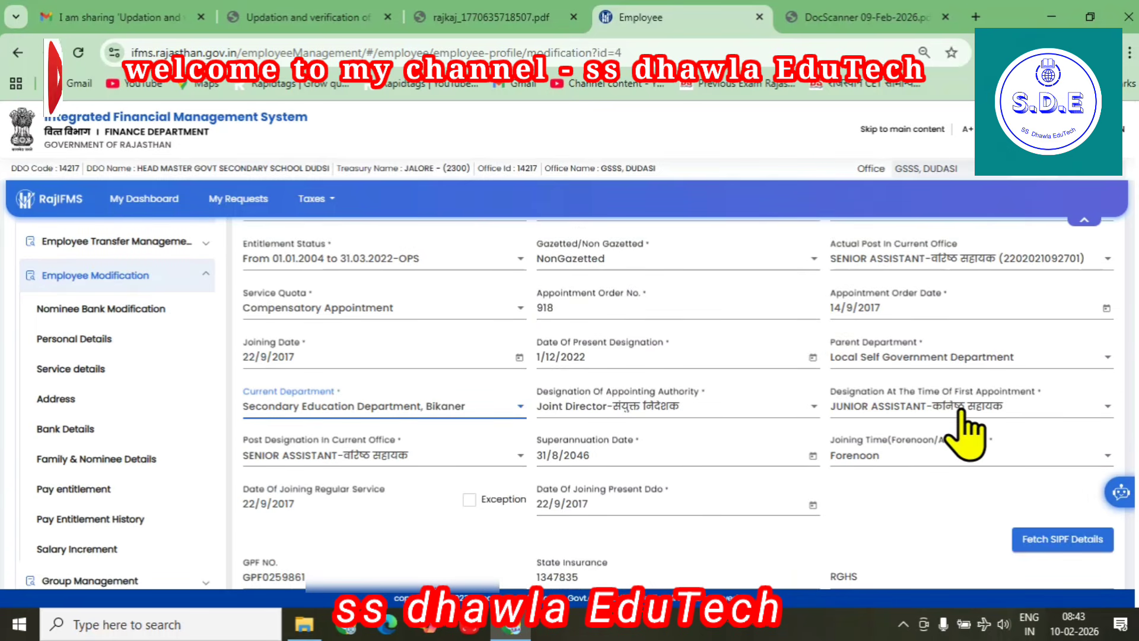
pyautogui.click(891, 408)
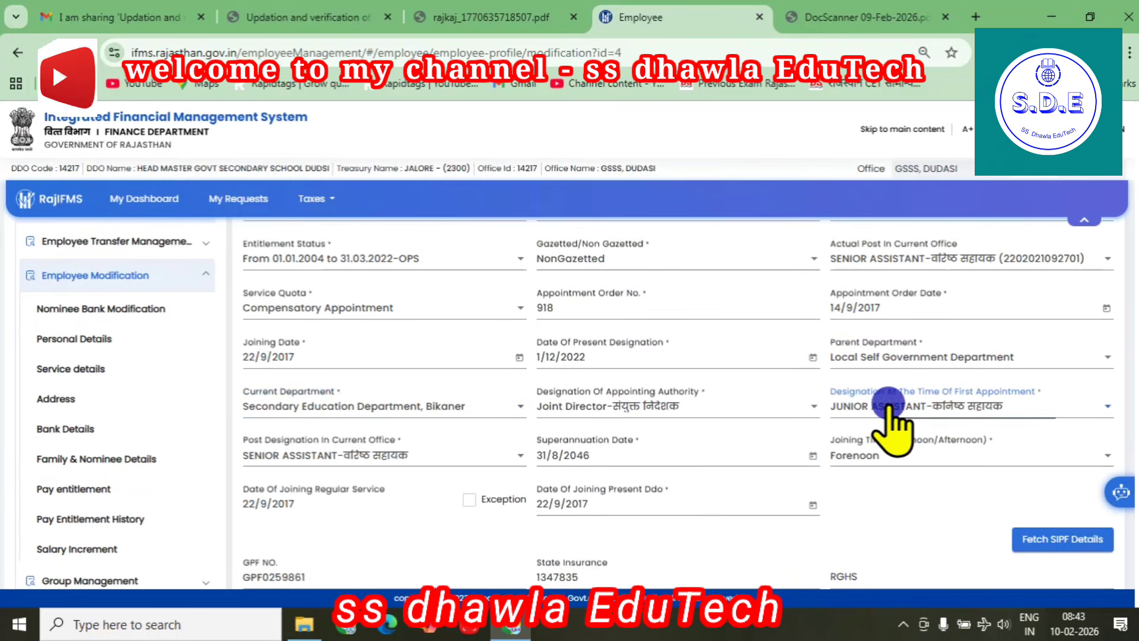
pyautogui.click(955, 415)
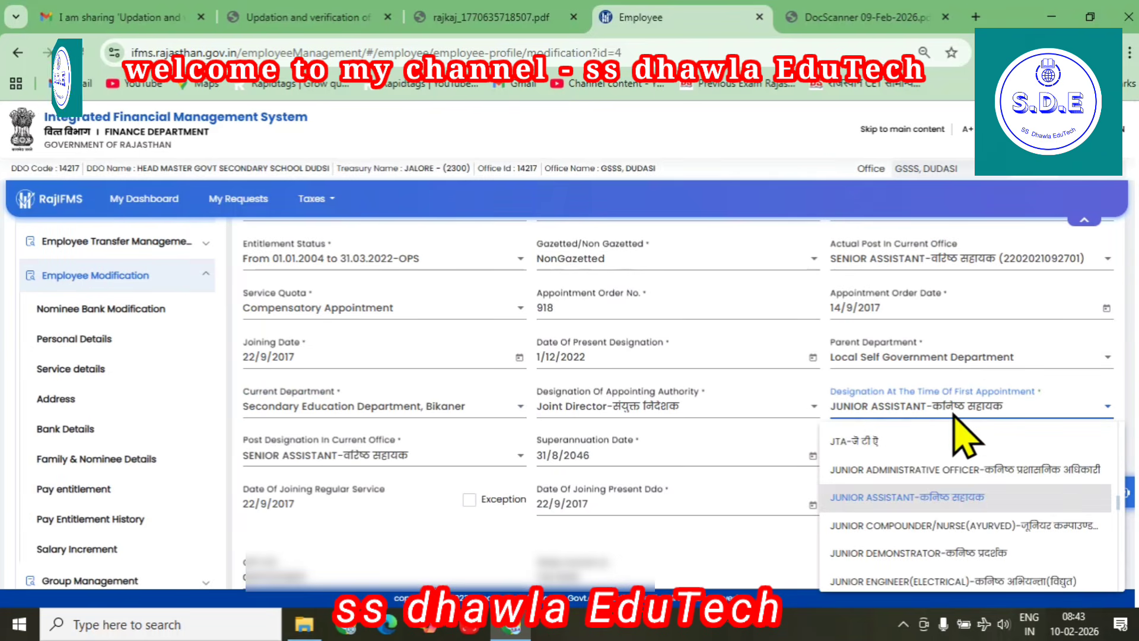
pyautogui.click(949, 496)
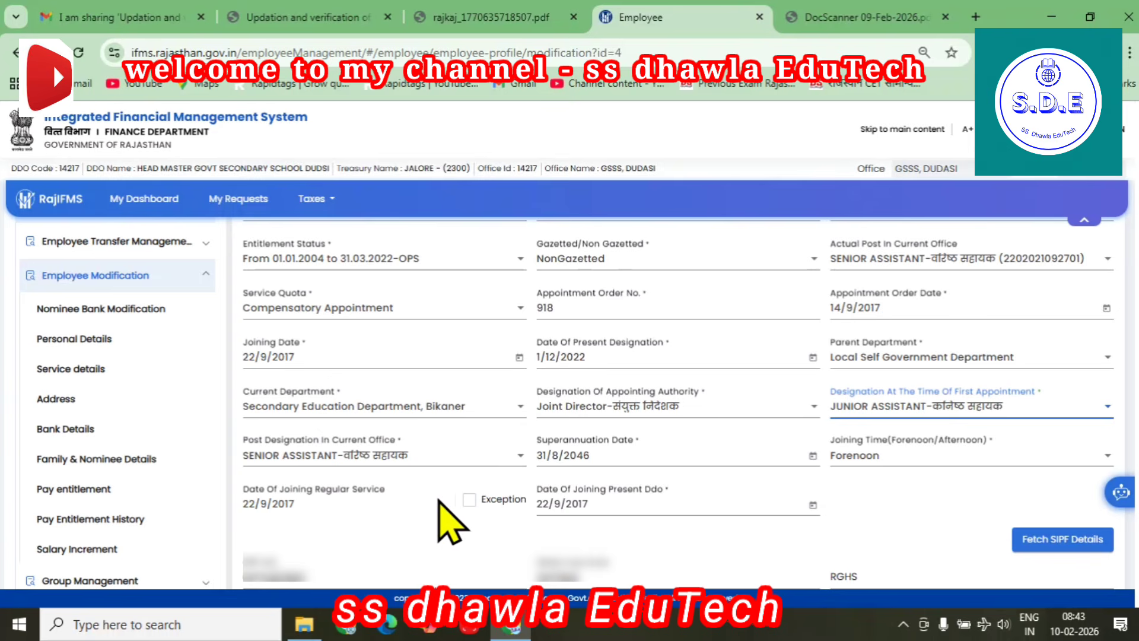
# Try the Exception option for Date Of Joining Regular Service with the date 22/9/2017, and disable the option again
pyautogui.click(469, 500)
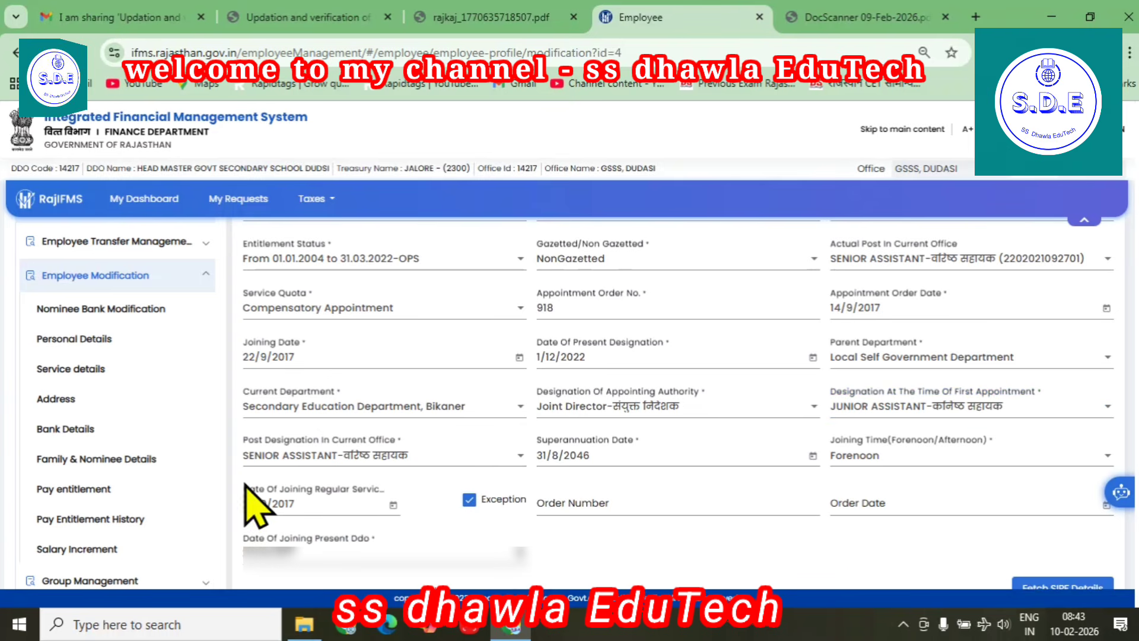
pyautogui.click(305, 504)
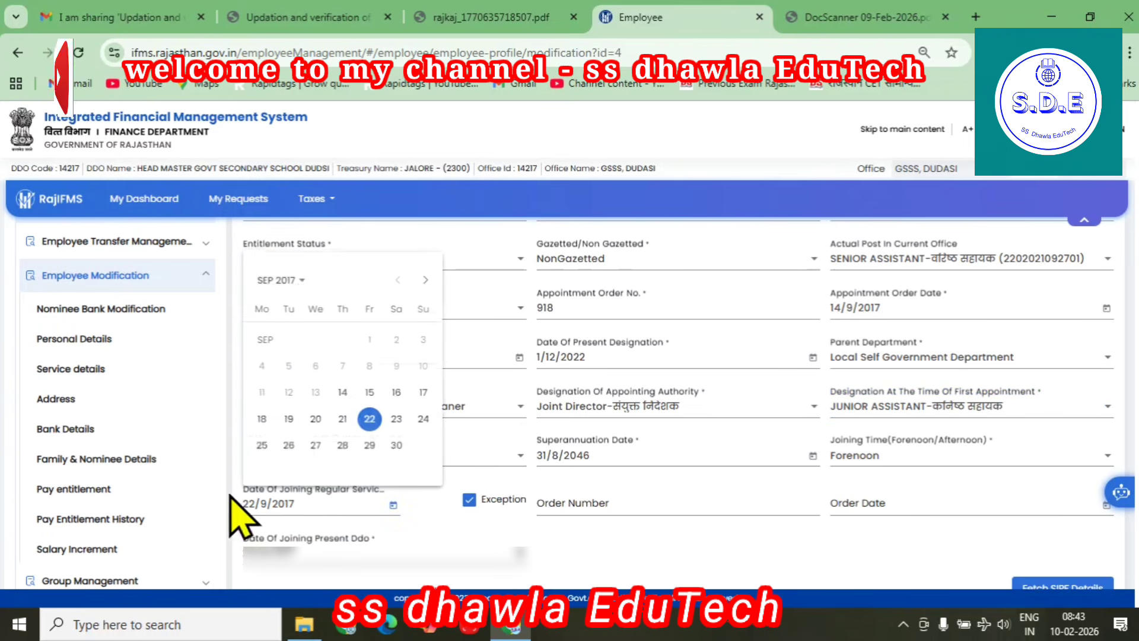
pyautogui.click(369, 422)
pyautogui.click(469, 499)
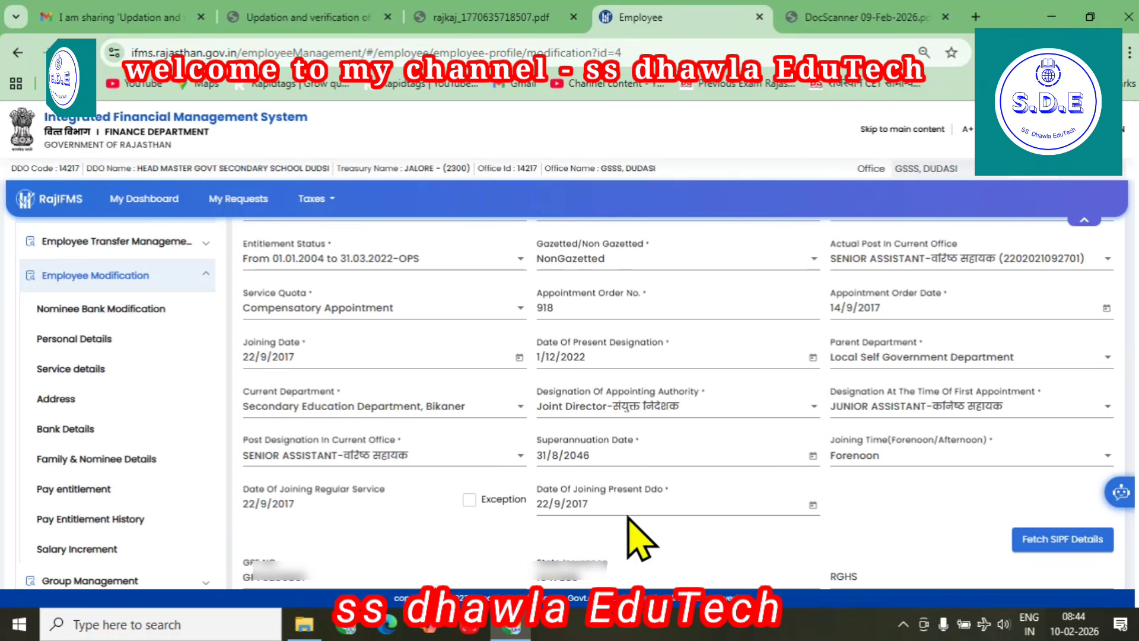
# Fetch the employee's SIPF details into the service details form and confirm the request
pyautogui.scroll(-1, 638, 507)
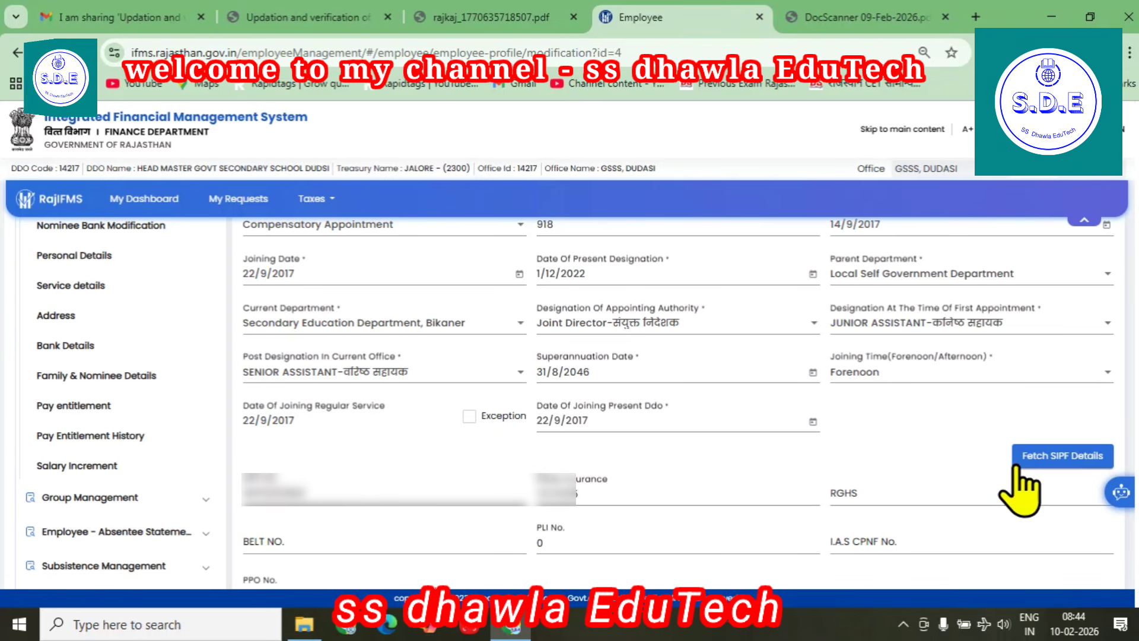
pyautogui.click(1040, 457)
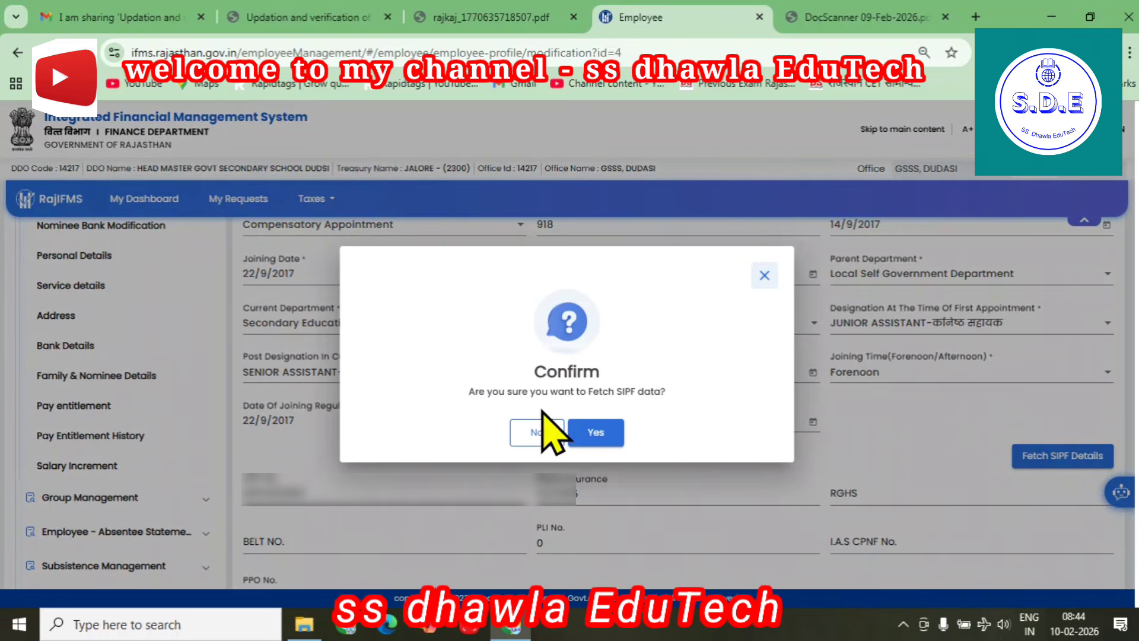
pyautogui.click(596, 439)
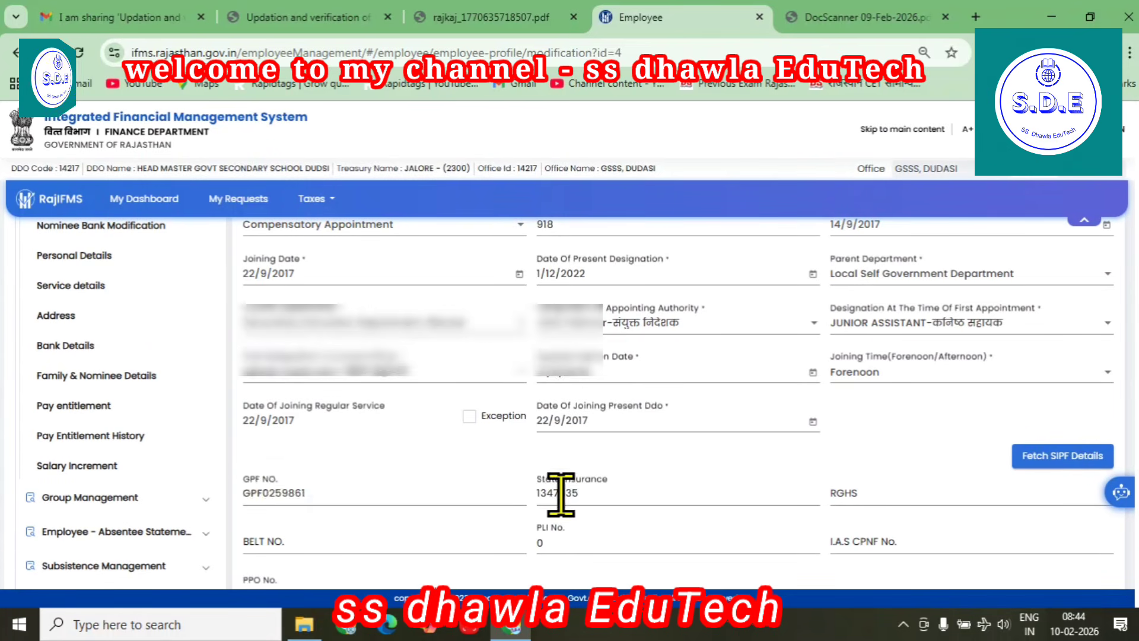
# Try to submit the service details update without a supporting document and dismiss the alert
pyautogui.scroll(-3, 560, 496)
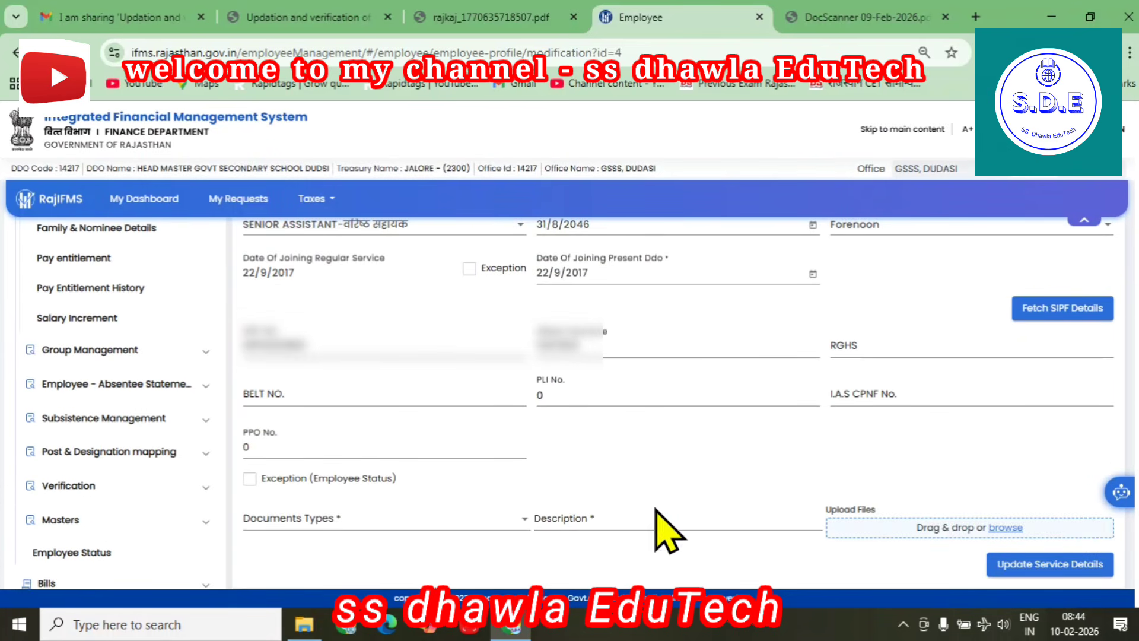
pyautogui.click(1073, 564)
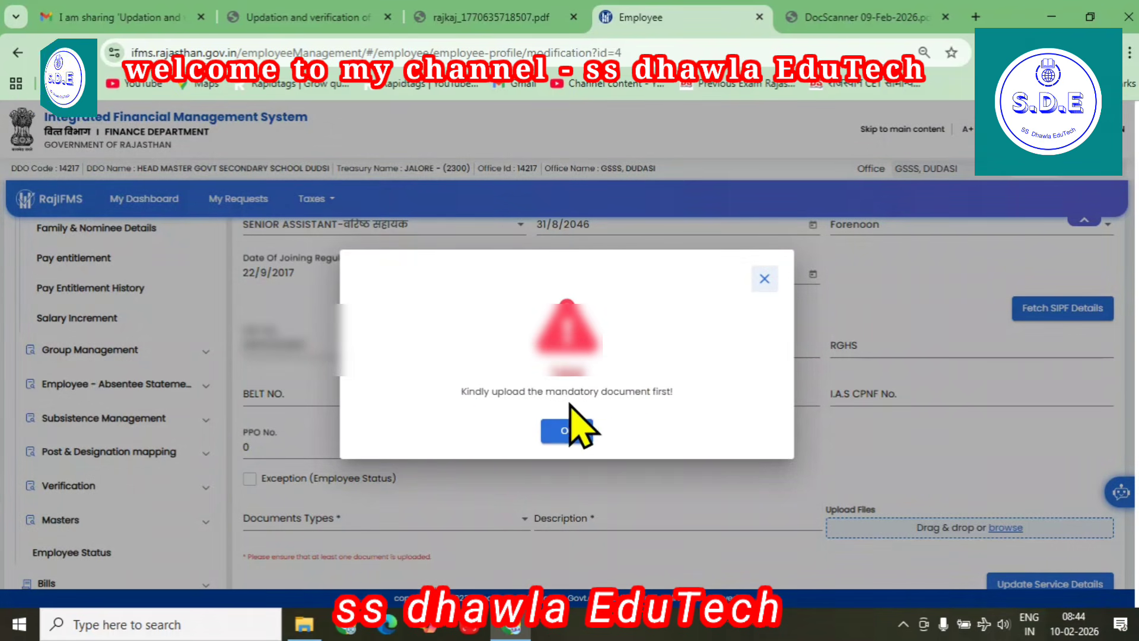
pyautogui.click(557, 436)
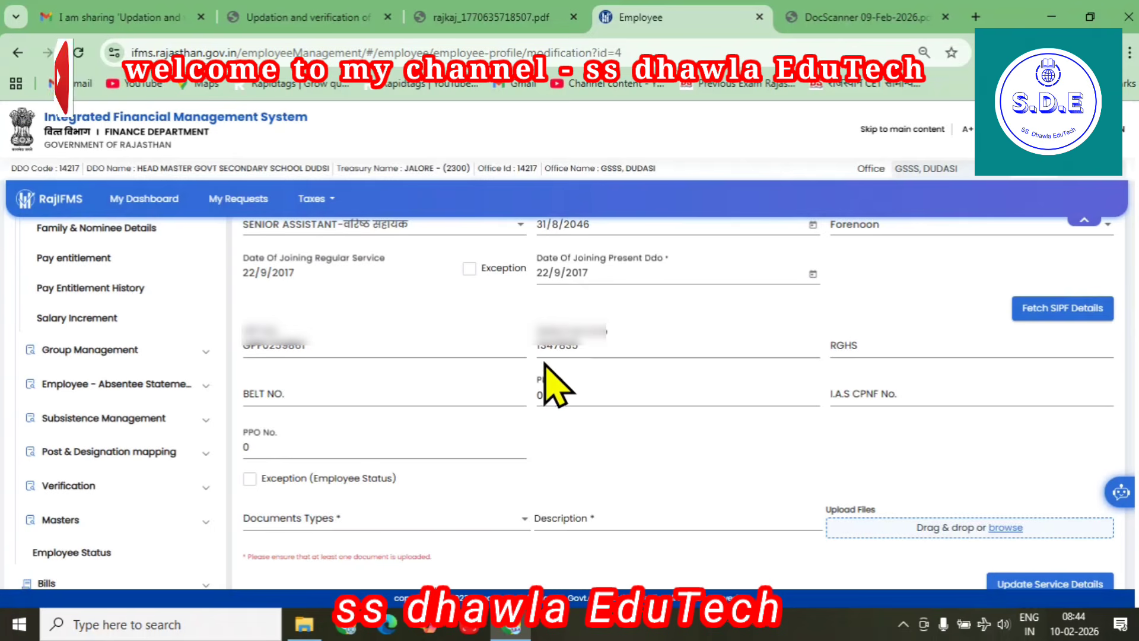
pyautogui.scroll(-1, 543, 368)
pyautogui.click(353, 502)
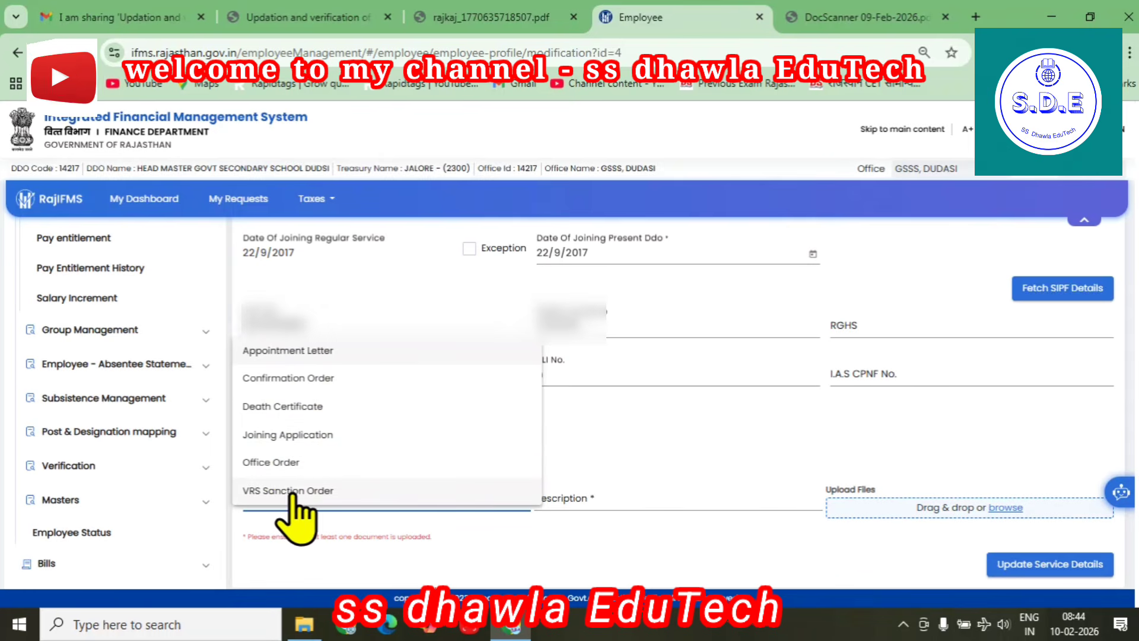
pyautogui.click(293, 463)
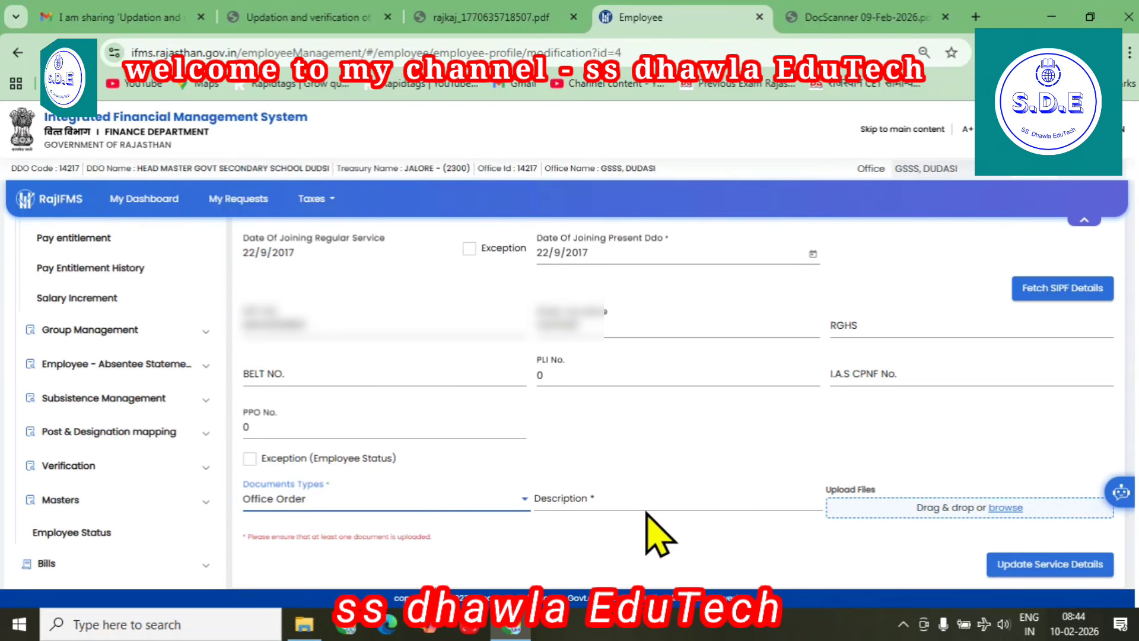
pyautogui.click(644, 502)
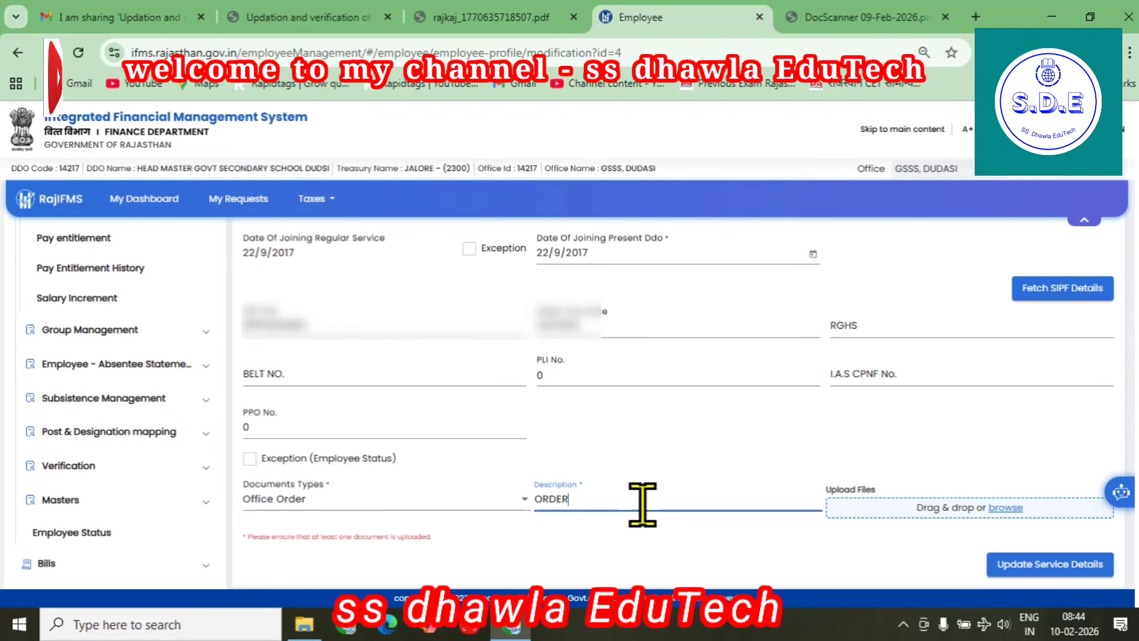
pyautogui.click(1009, 511)
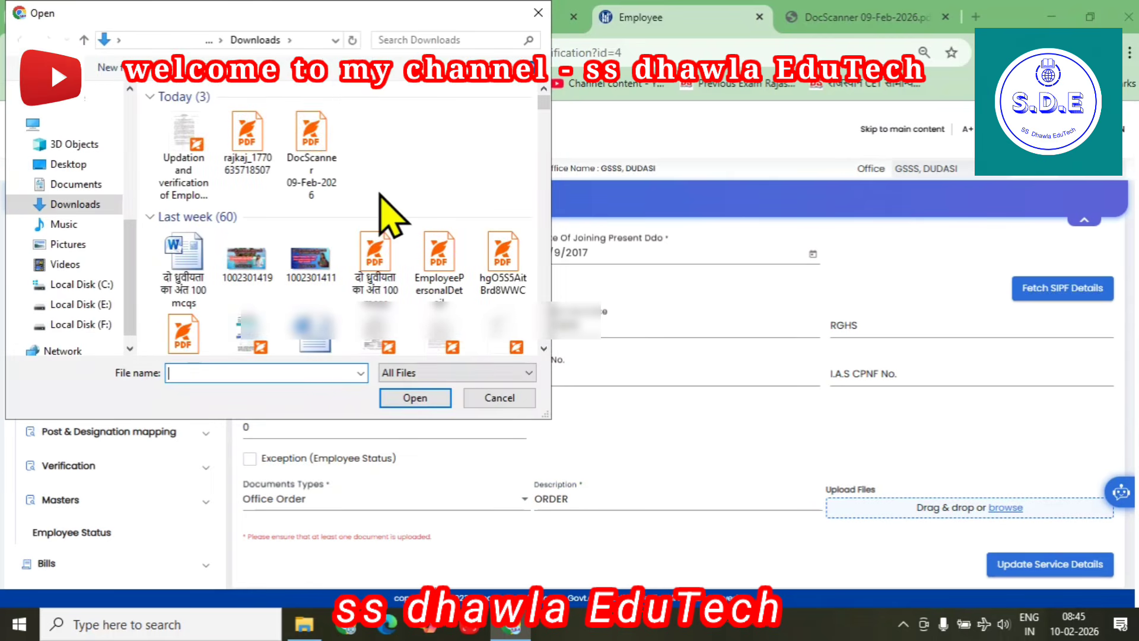
pyautogui.click(245, 155)
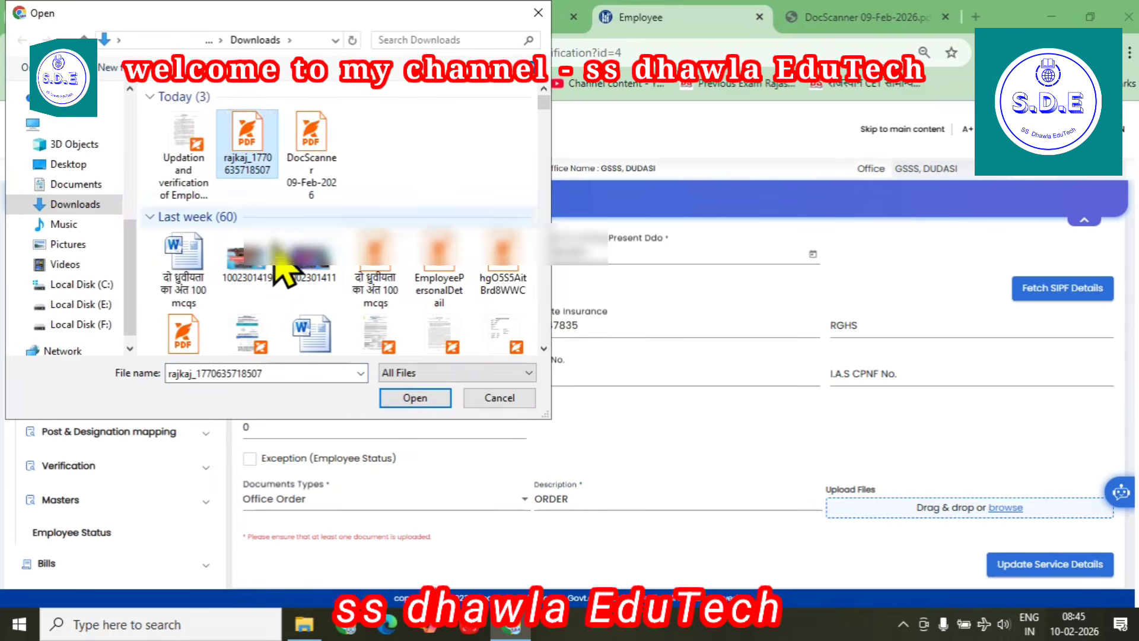
pyautogui.click(419, 402)
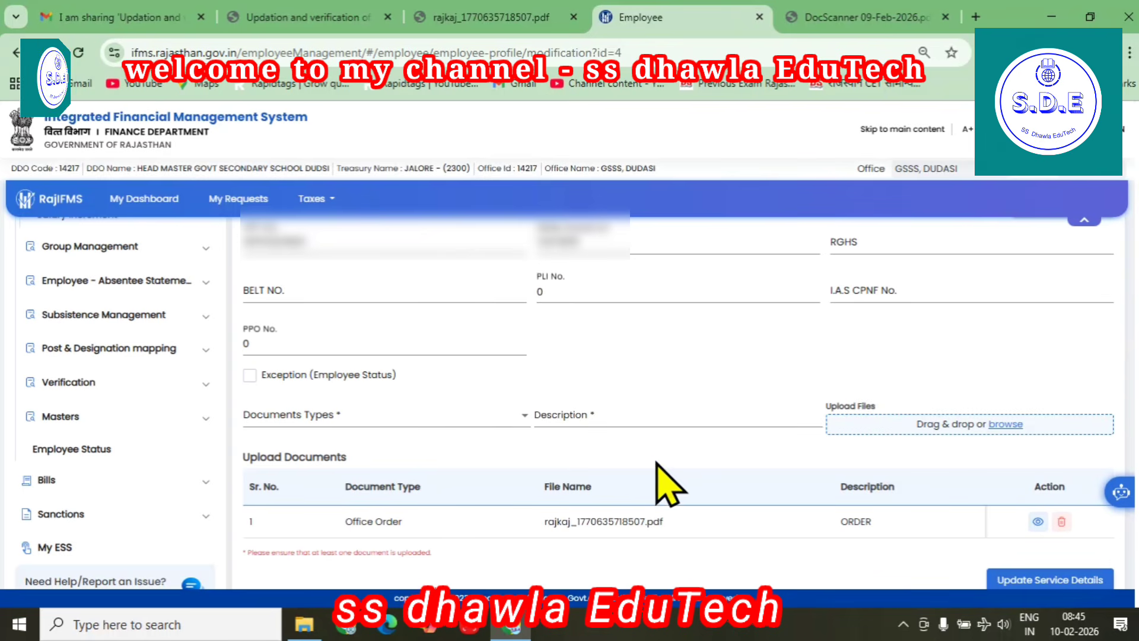
# Submit the service details update, confirm it, and close the resulting message
pyautogui.scroll(-1, 831, 510)
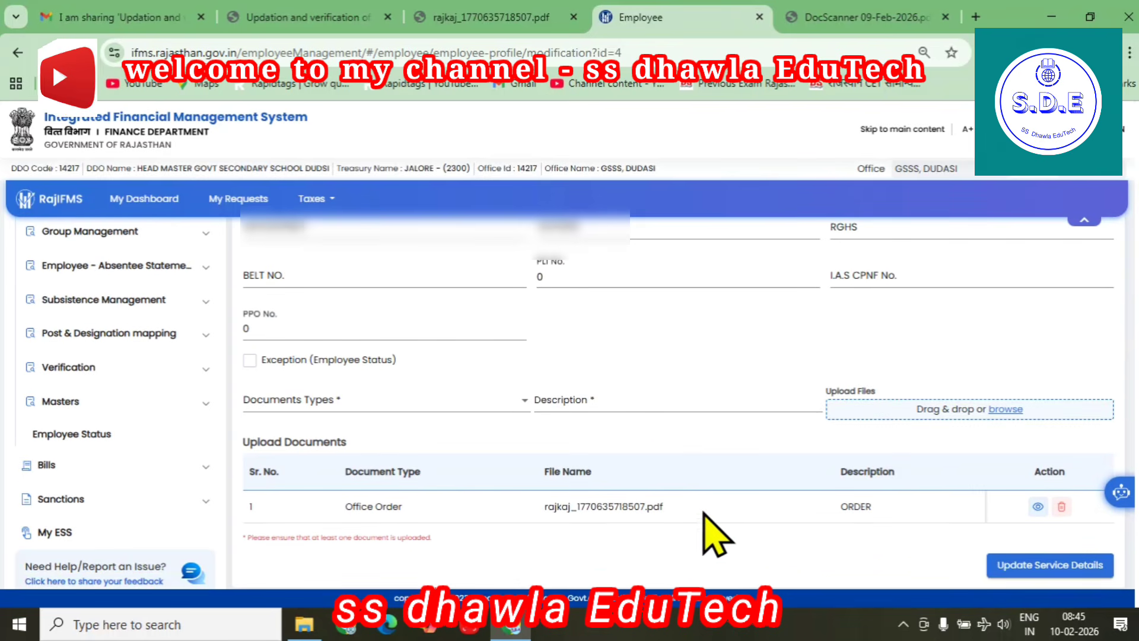
pyautogui.click(1062, 563)
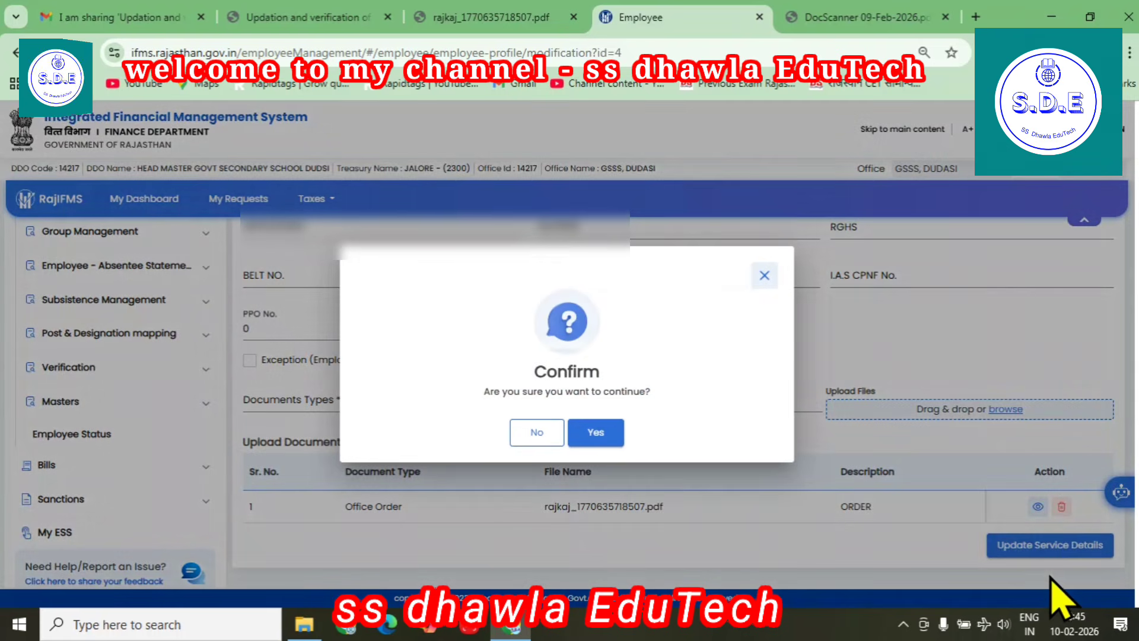
pyautogui.click(590, 433)
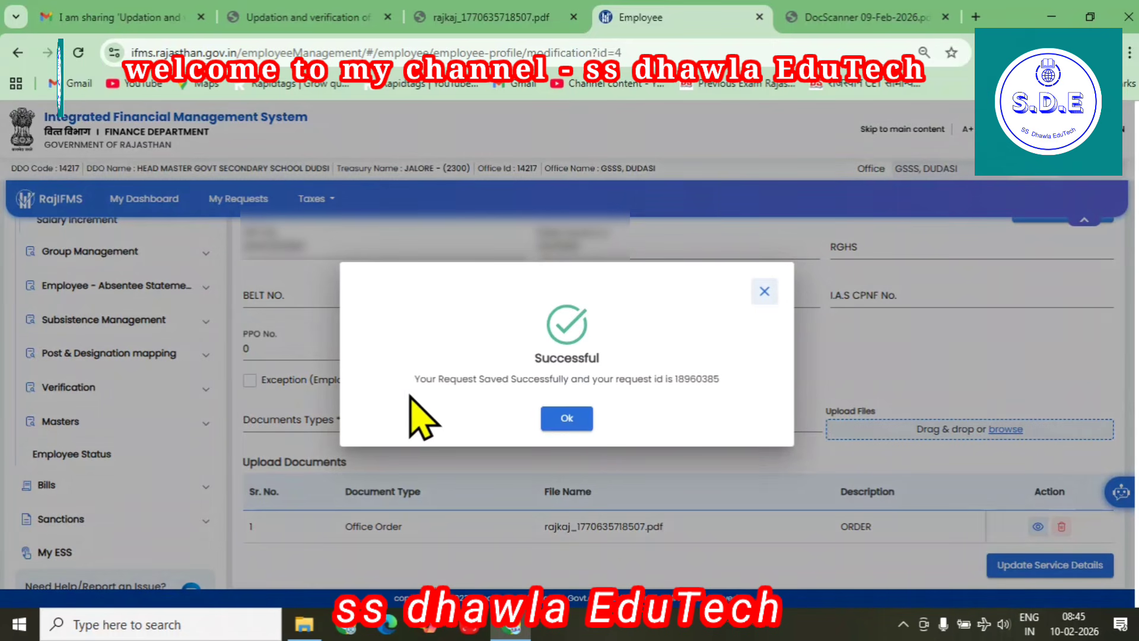
pyautogui.click(566, 419)
# Review the finance department circular's instructions on updating employee service details, especially points 2 to 5 and the closing paragraph on page 2
pyautogui.click(332, 11)
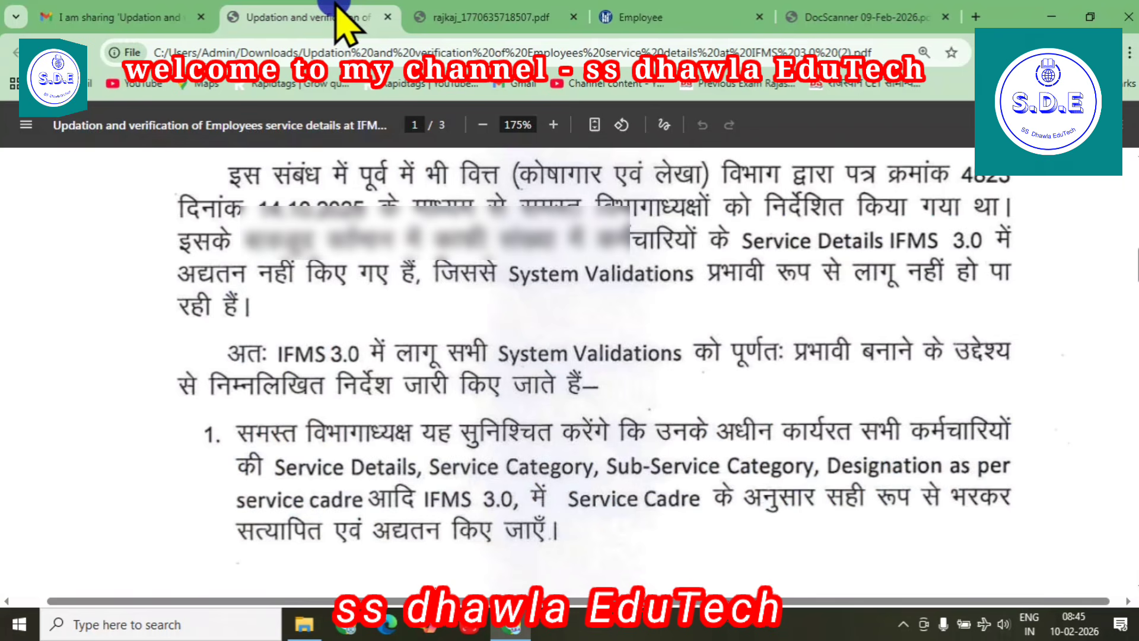
pyautogui.scroll(10, 710, 441)
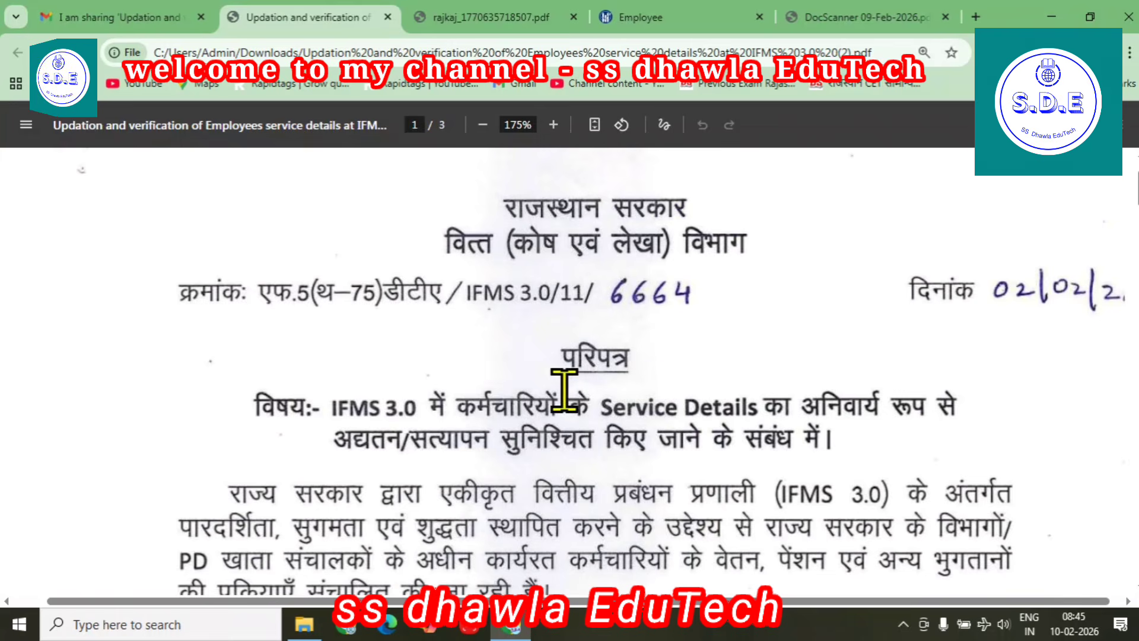
pyautogui.scroll(-10, 566, 398)
pyautogui.scroll(-7, 560, 400)
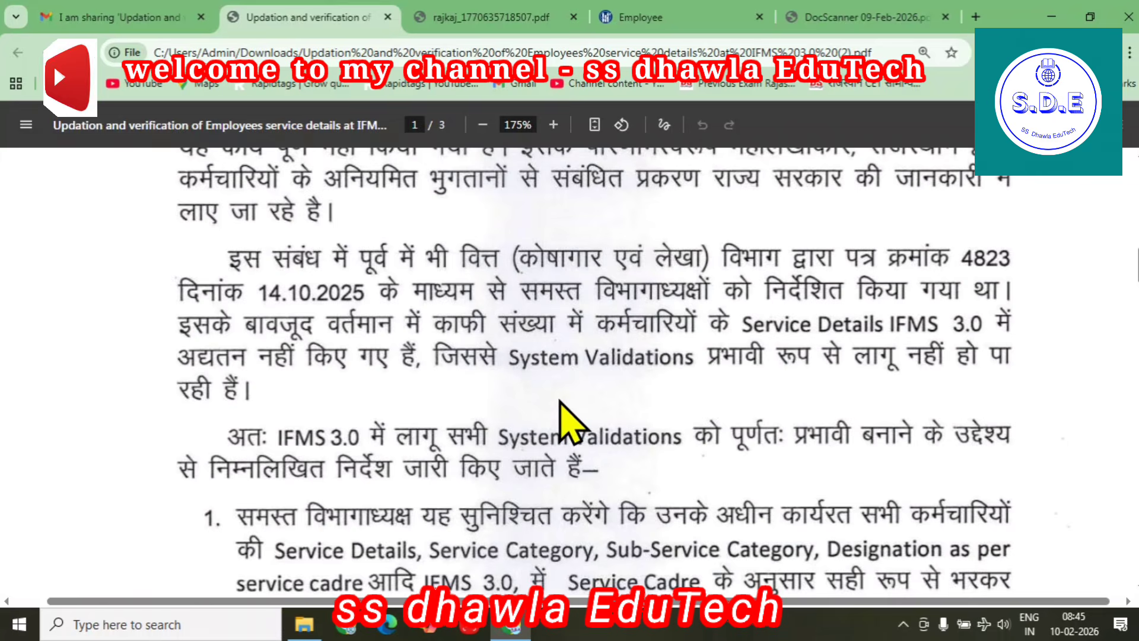
pyautogui.scroll(-10, 559, 410)
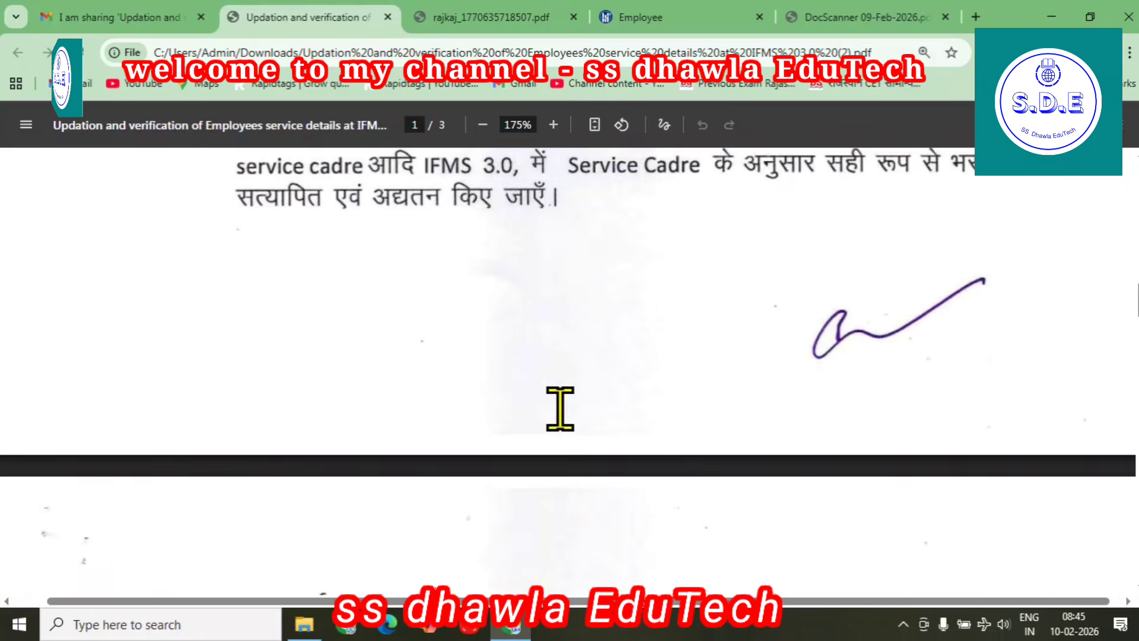
pyautogui.scroll(-2, 559, 409)
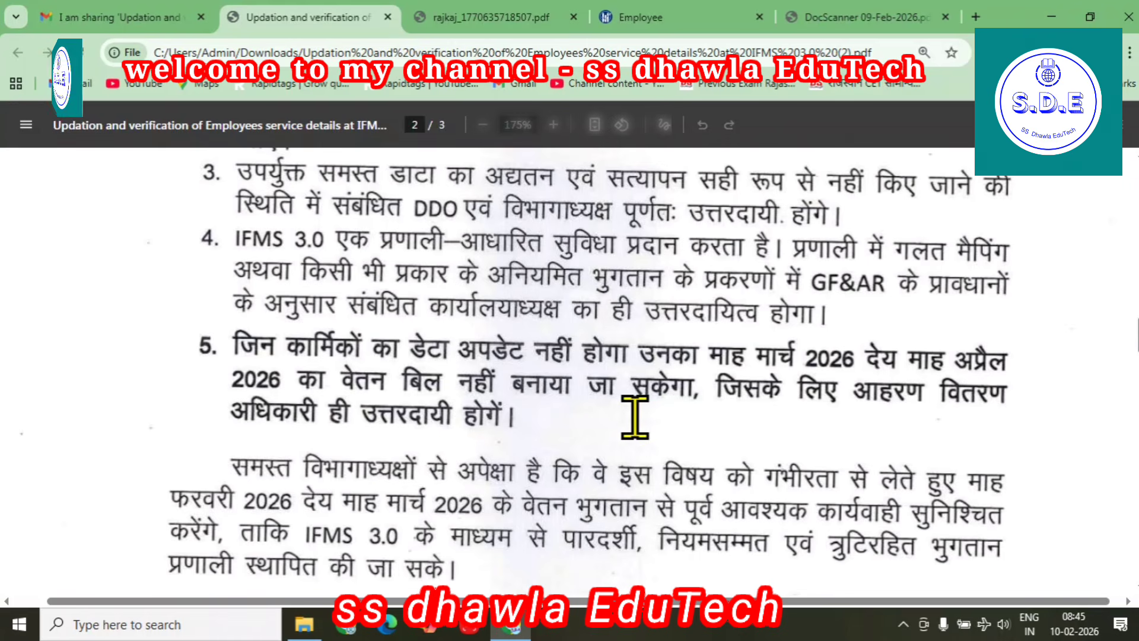
pyautogui.scroll(-2, 687, 445)
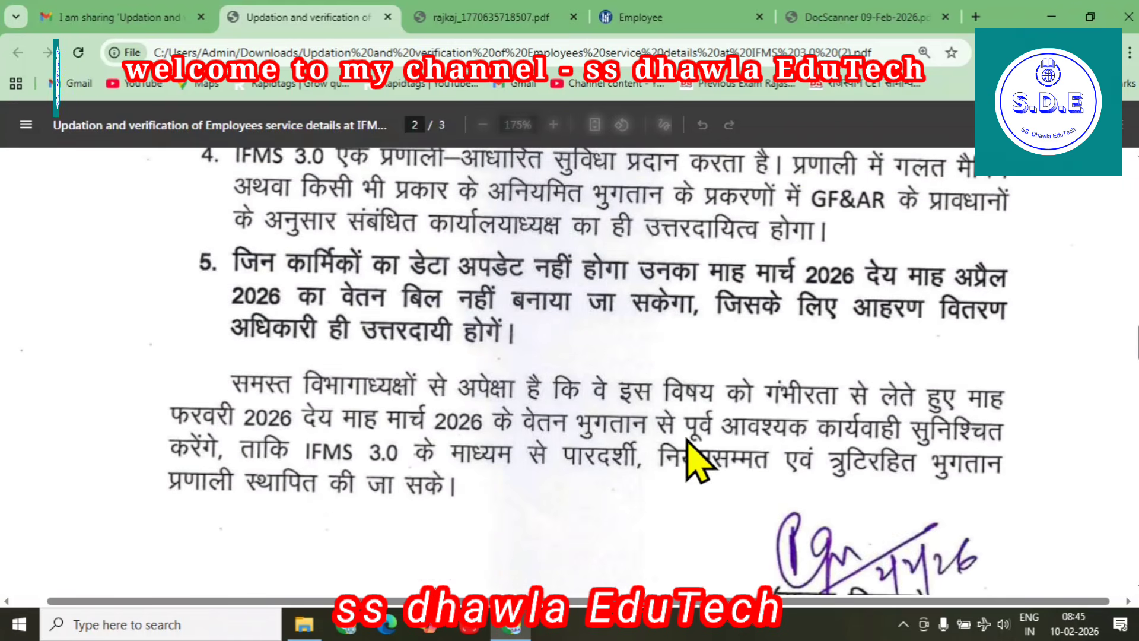
pyautogui.scroll(4, 658, 428)
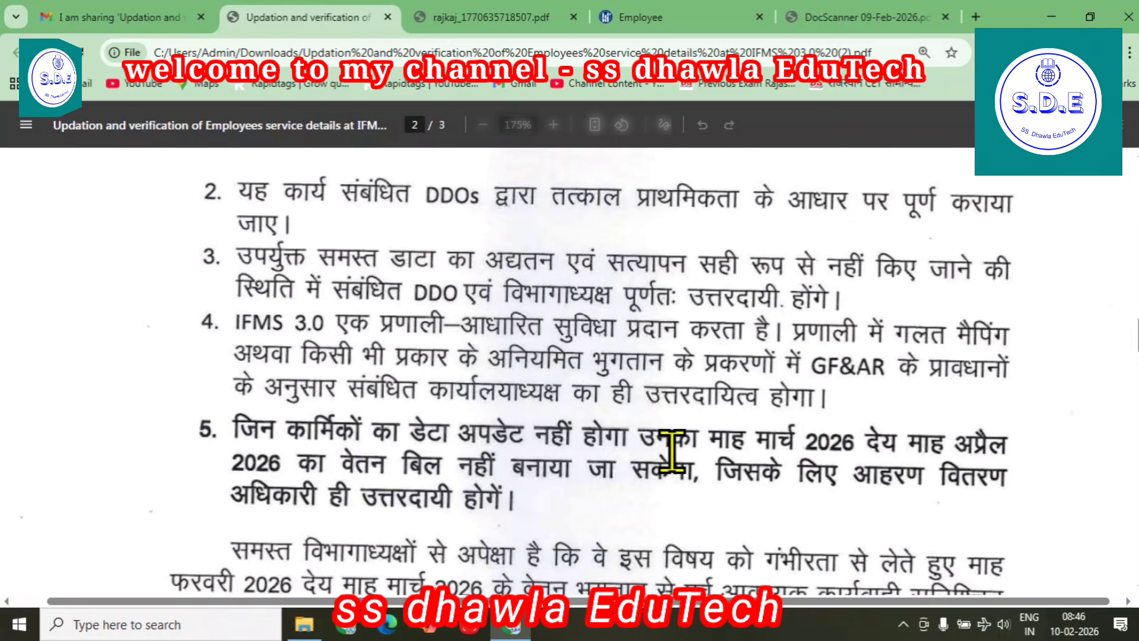
pyautogui.scroll(-6, 658, 439)
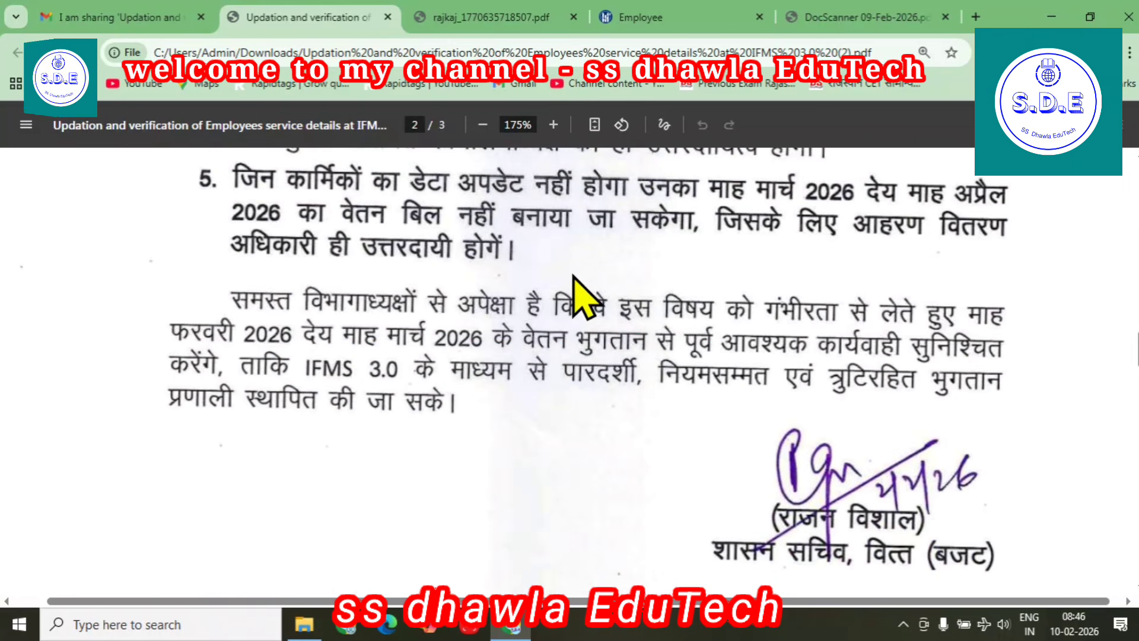
pyautogui.scroll(-2, 712, 291)
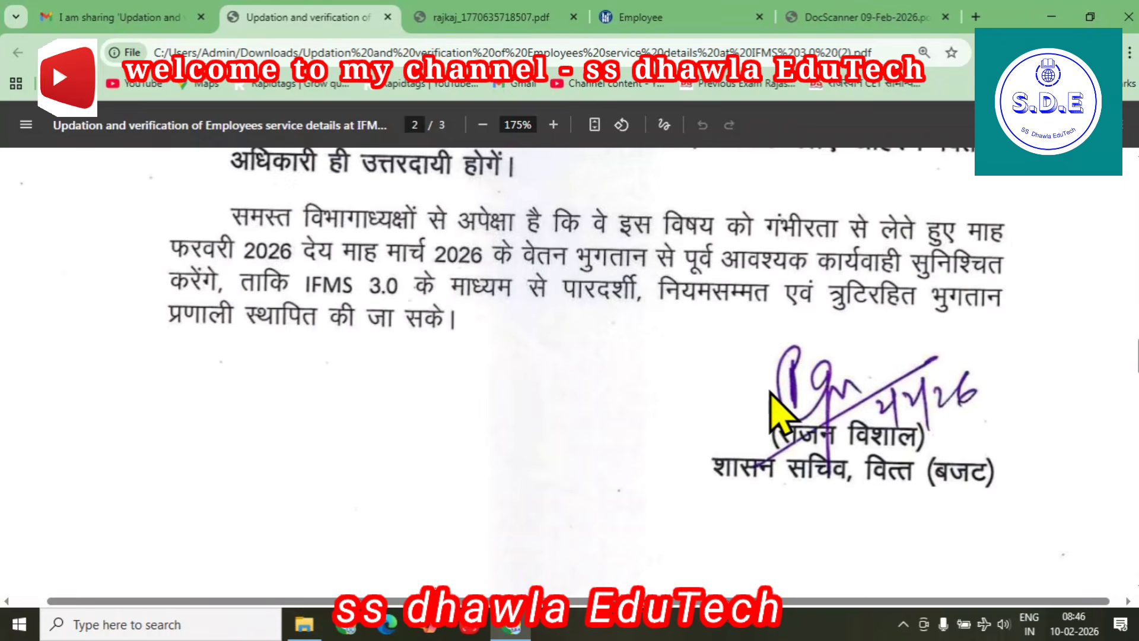
pyautogui.scroll(4, 782, 416)
pyautogui.scroll(2, 782, 417)
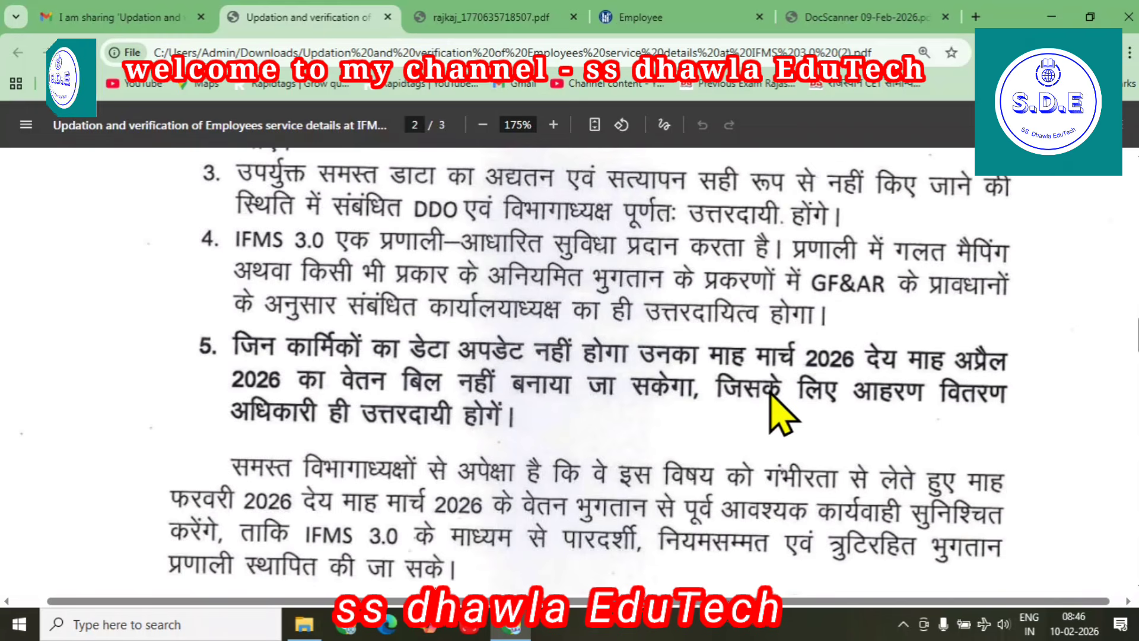